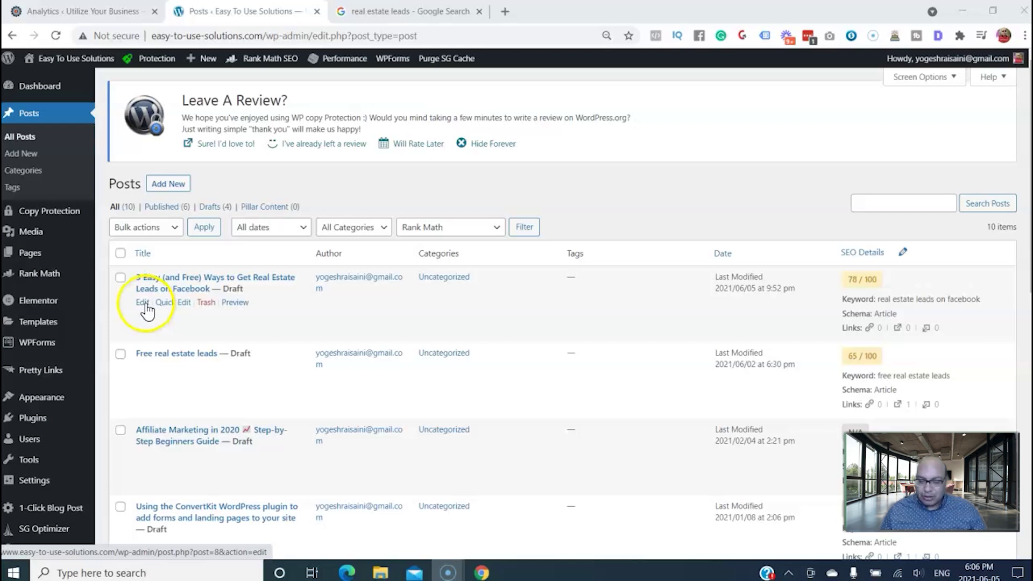
Step: Open the draft post "3 Easy (and Free) Ways to Get Real Estate Leads on Facebook" for editing and look through its content
{"action": "left_click", "coordinate": [144, 305]}
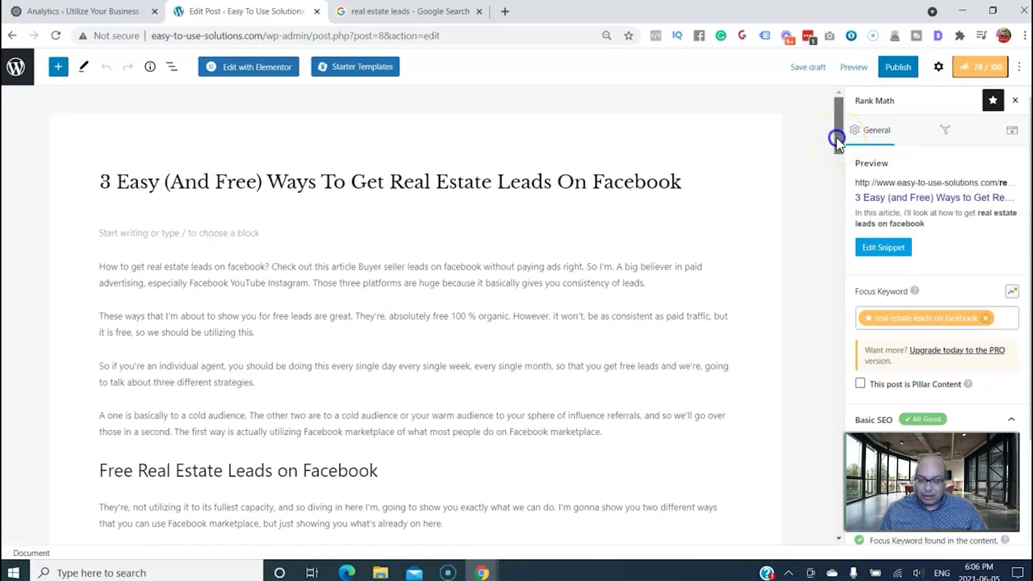
{"action": "left_click_drag", "start_coordinate": [836, 138], "coordinate": [724, 470]}
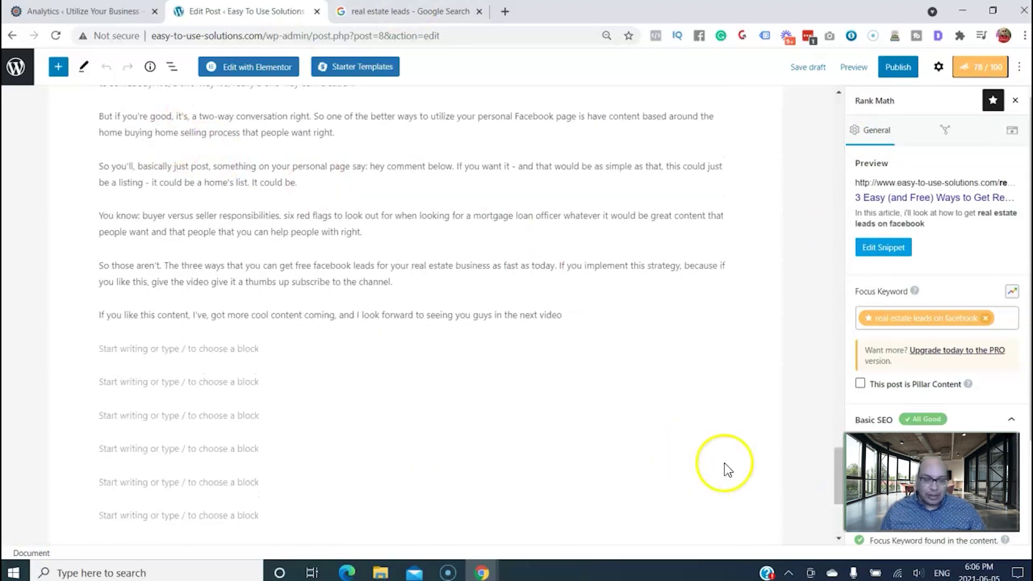
{"action": "left_click_drag", "start_coordinate": [837, 476], "coordinate": [826, 116]}
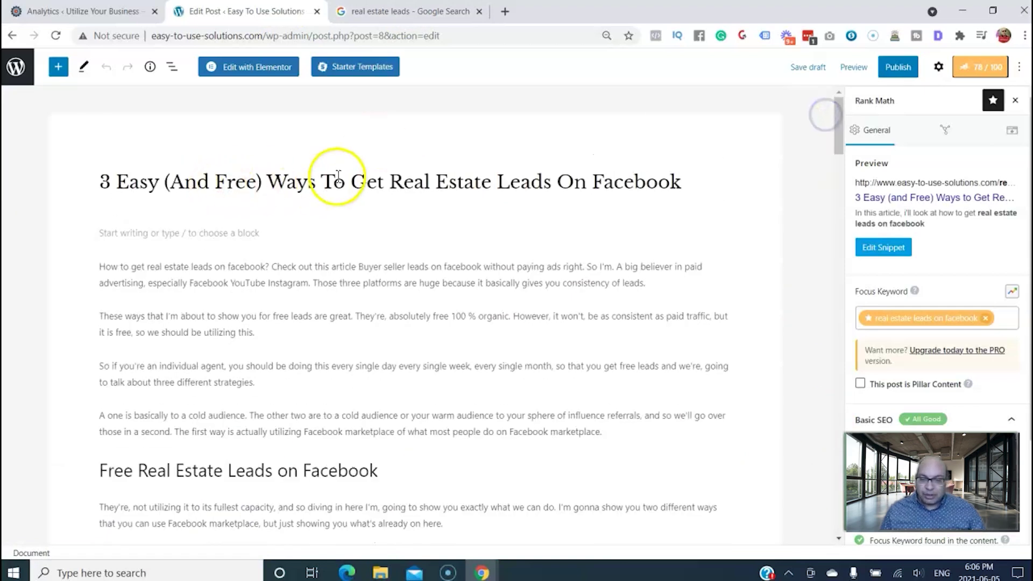
Step: Switch to the Google results for "real estate leads" and expand the related question "How can I get free real estate leads?"
{"action": "left_click", "coordinate": [376, 11]}
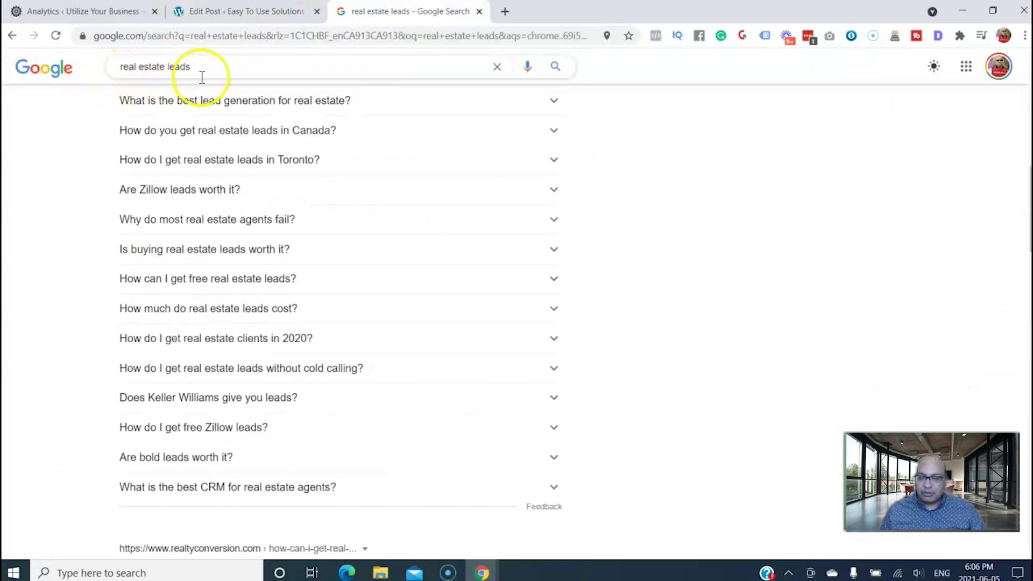
{"action": "scroll", "coordinate": [201, 75], "scroll_direction": "up", "scroll_amount": 10}
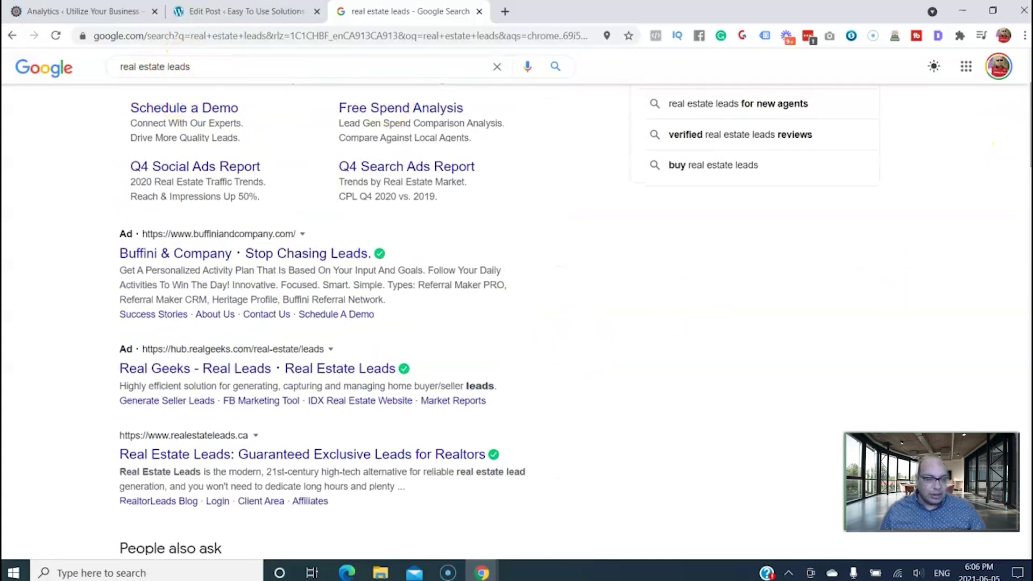
{"action": "scroll", "coordinate": [914, 189], "scroll_direction": "down", "scroll_amount": 8}
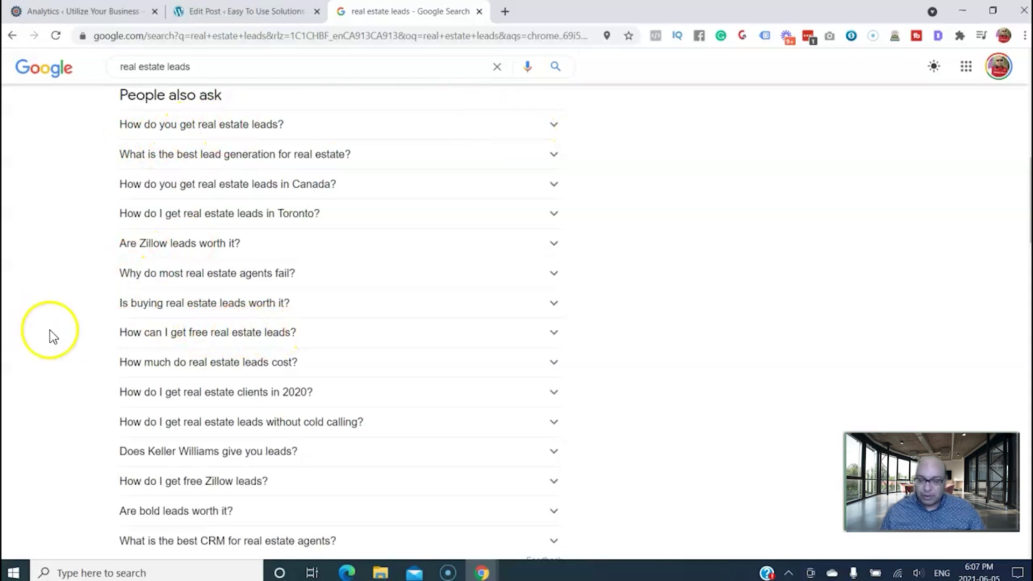
{"action": "left_click", "coordinate": [553, 337]}
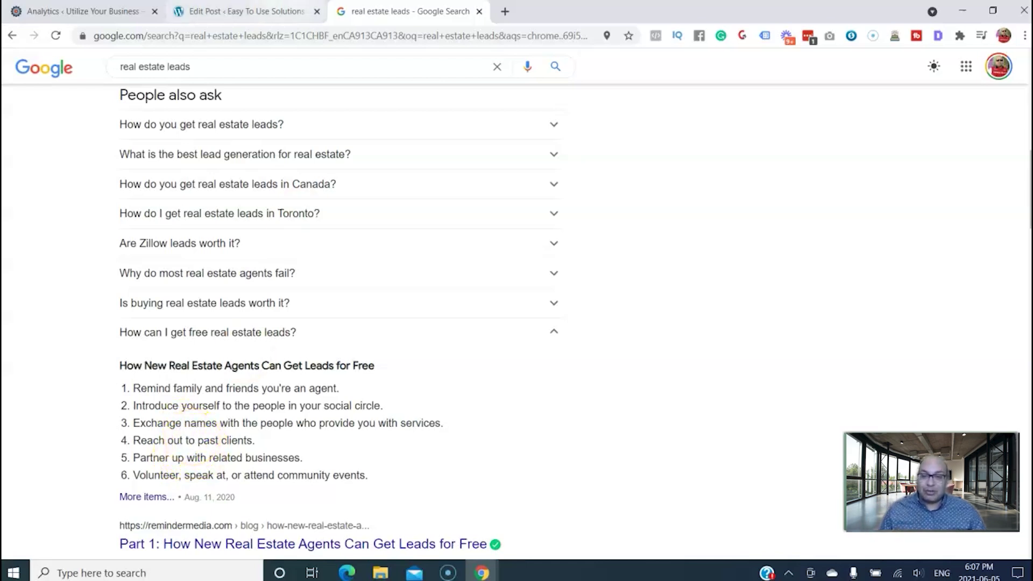
Step: Return to the WordPress post and insert an FAQ by Rank Math block in the second empty paragraph after the closing text
{"action": "left_click", "coordinate": [266, 7]}
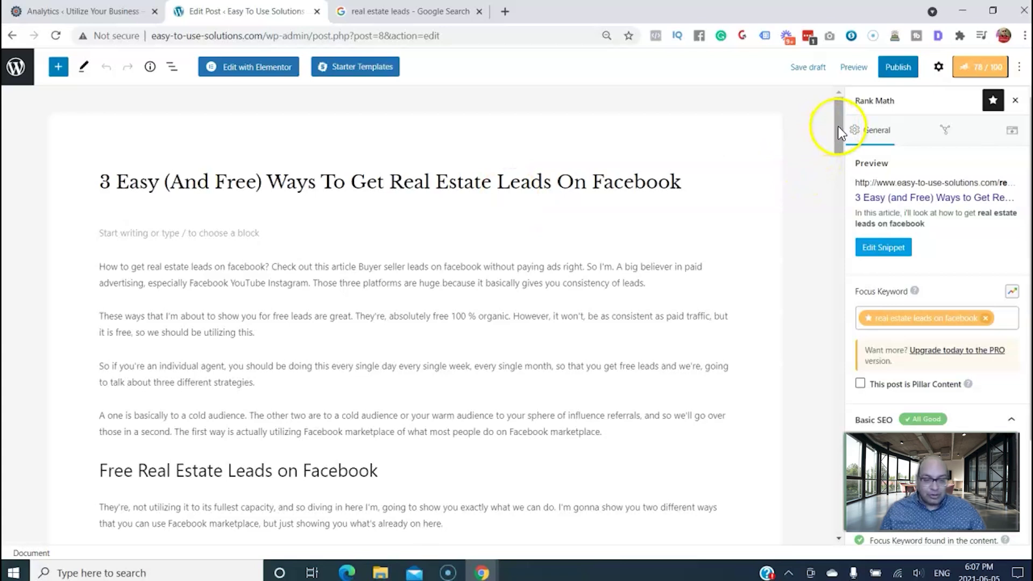
{"action": "left_click_drag", "start_coordinate": [838, 126], "coordinate": [818, 461]}
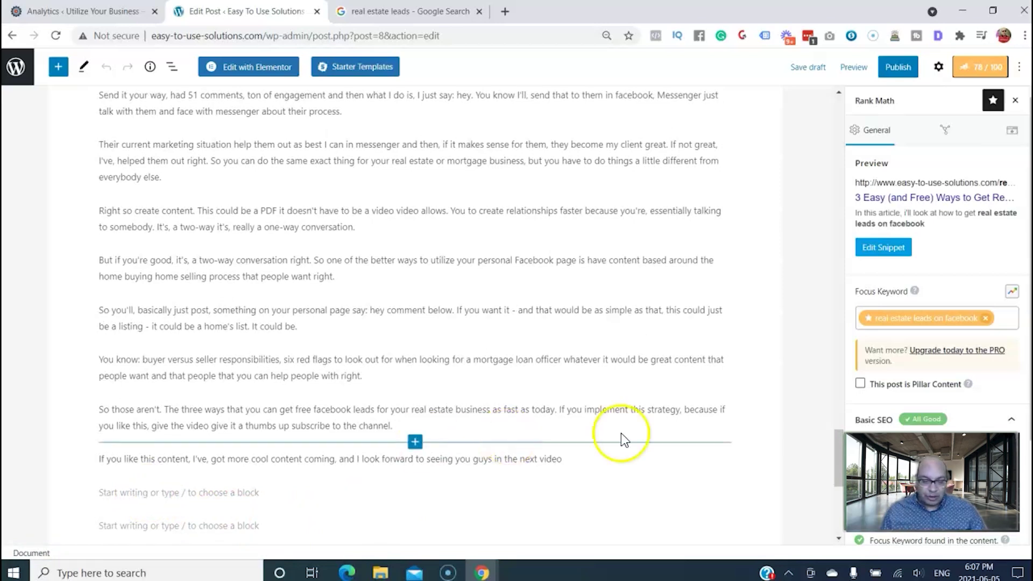
{"action": "left_click_drag", "start_coordinate": [837, 438], "coordinate": [838, 466]}
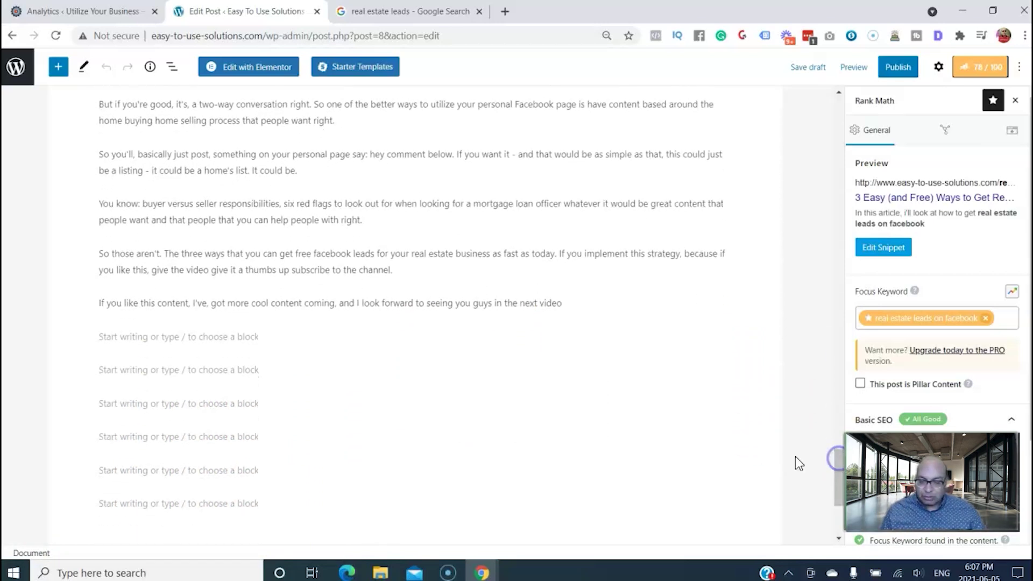
{"action": "left_click", "coordinate": [100, 339]}
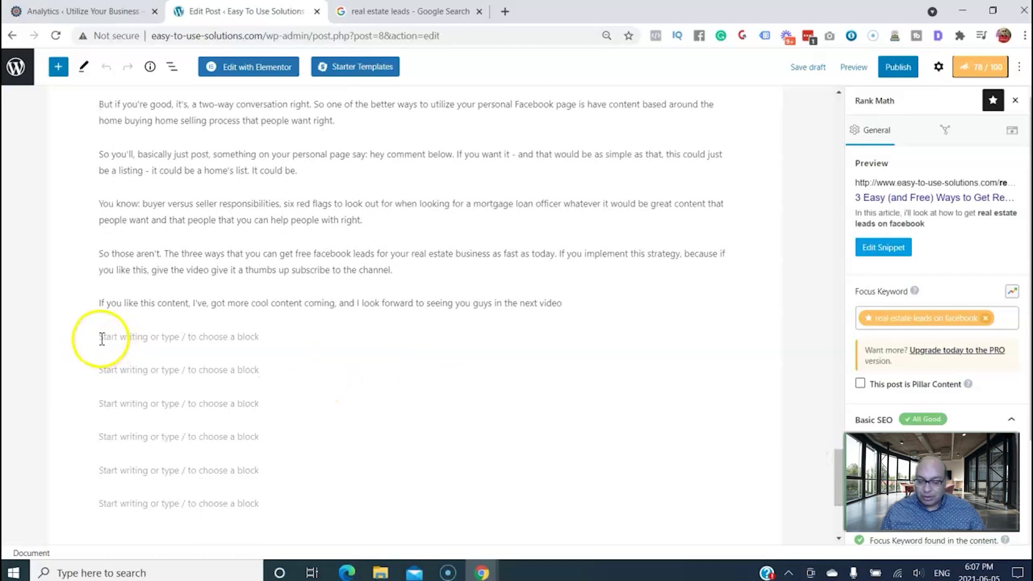
{"action": "left_click", "coordinate": [102, 369]}
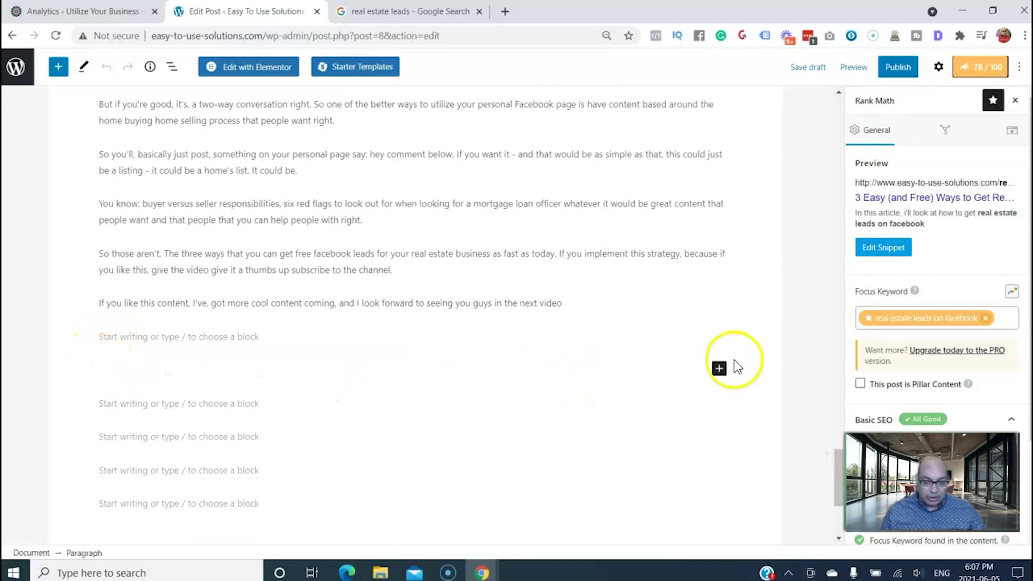
{"action": "left_click", "coordinate": [719, 370]}
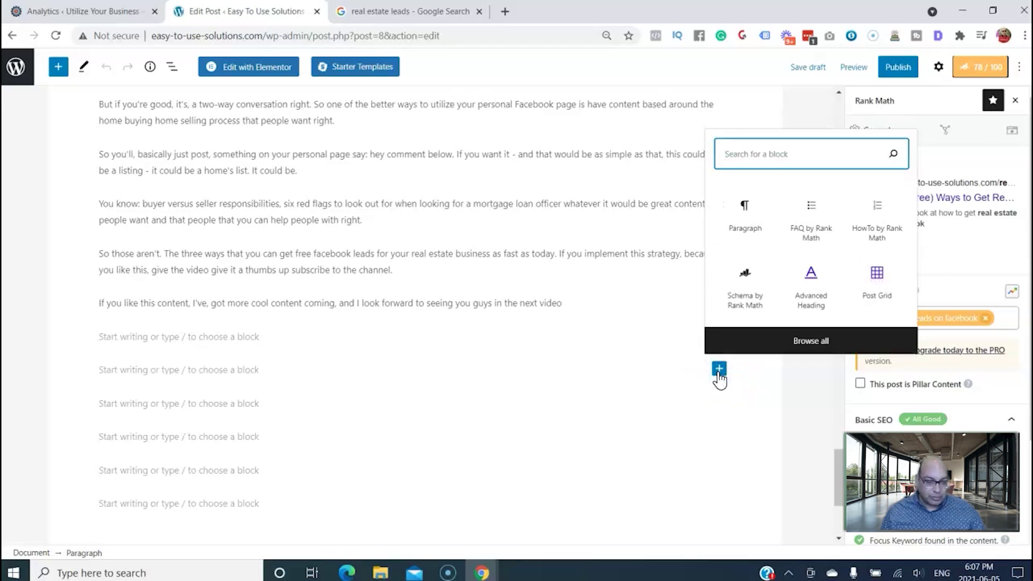
{"action": "left_click", "coordinate": [748, 156]}
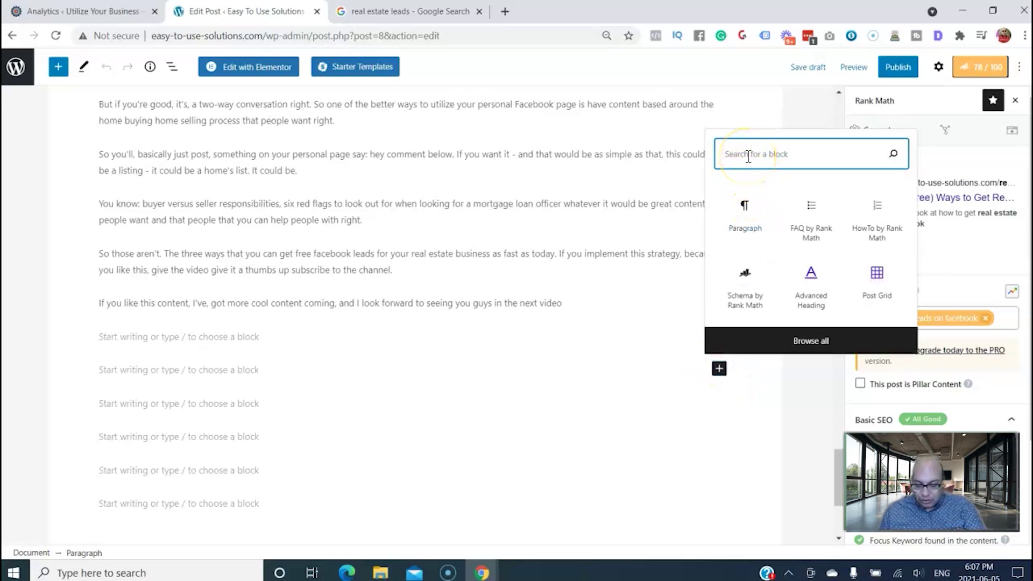
{"action": "type", "text": "faq"}
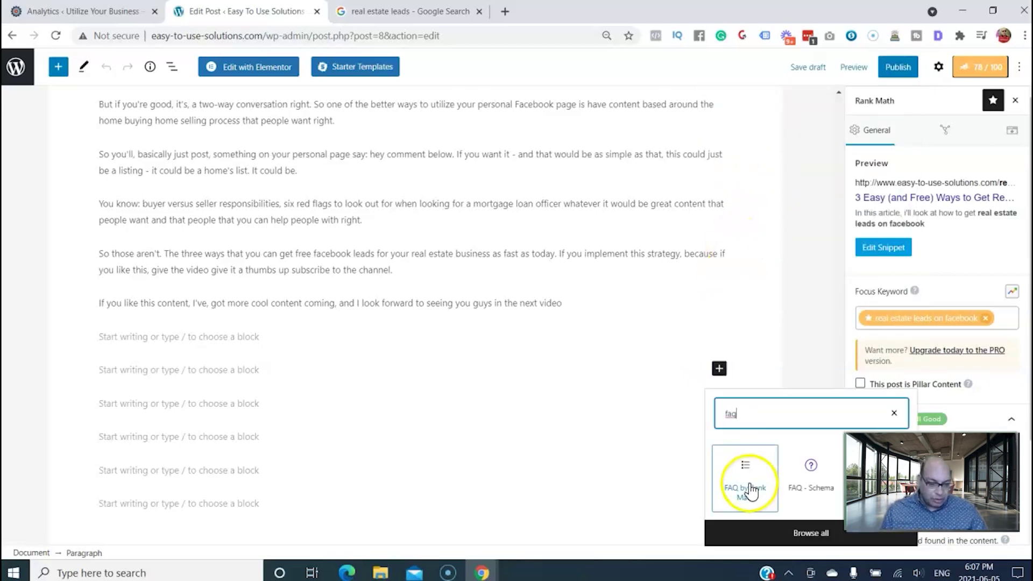
{"action": "left_click", "coordinate": [751, 491]}
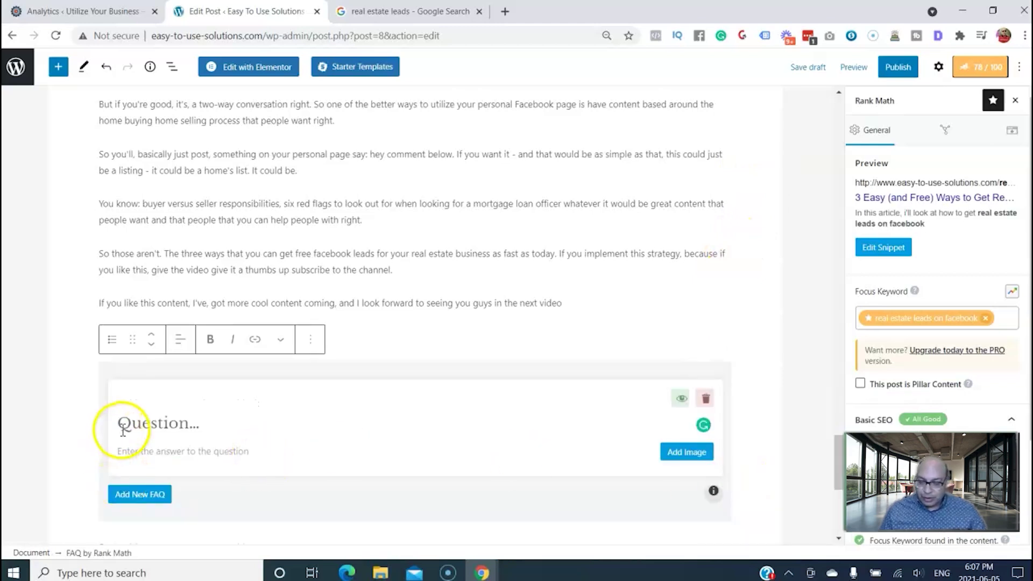
Step: Enter "How To Get Free Real Estate Leads?" as the question of the first FAQ entry
{"action": "left_click", "coordinate": [123, 425]}
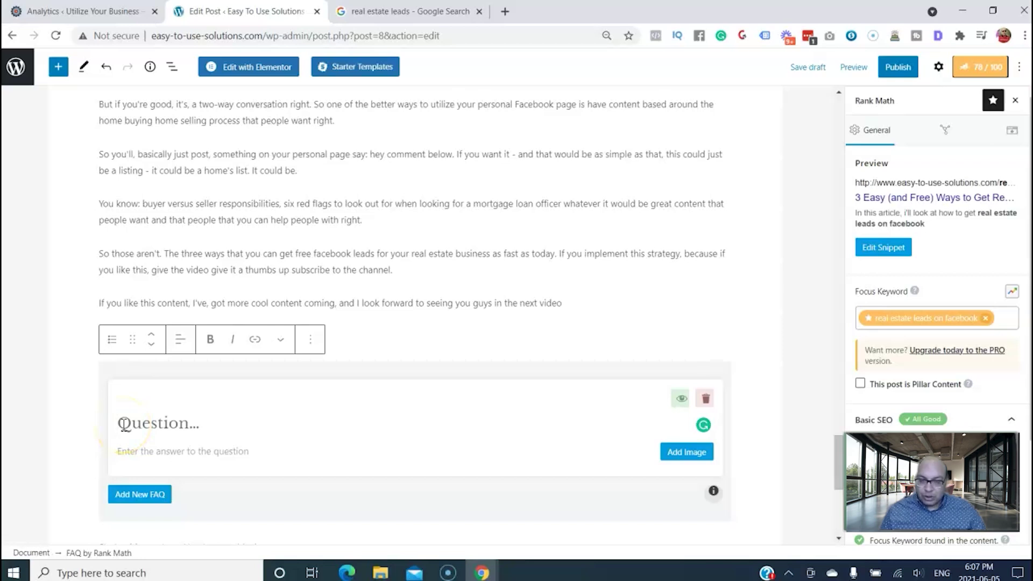
{"action": "type", "text": "How"}
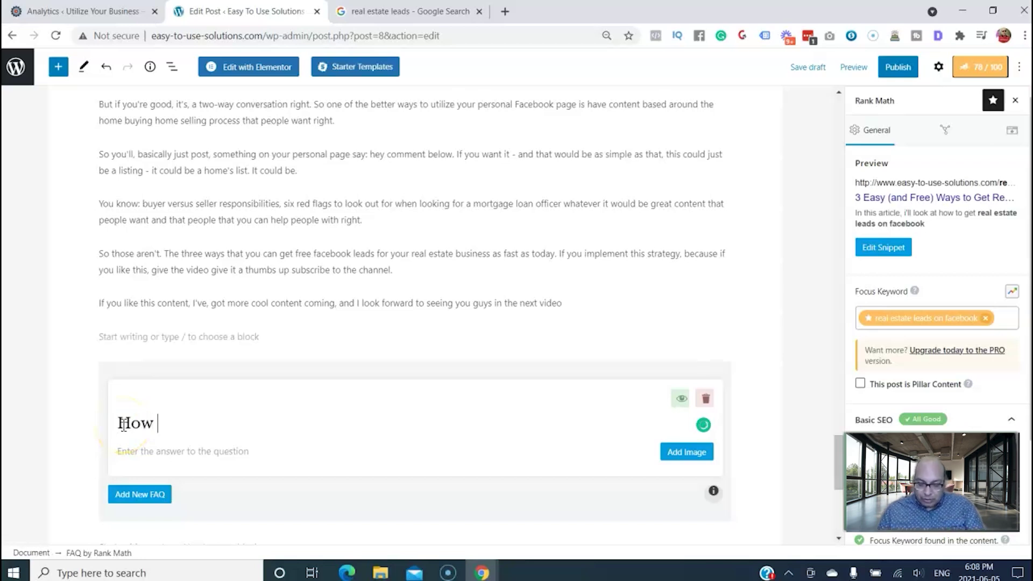
{"action": "type", "text": " To Get Free Real Estate Leads?"}
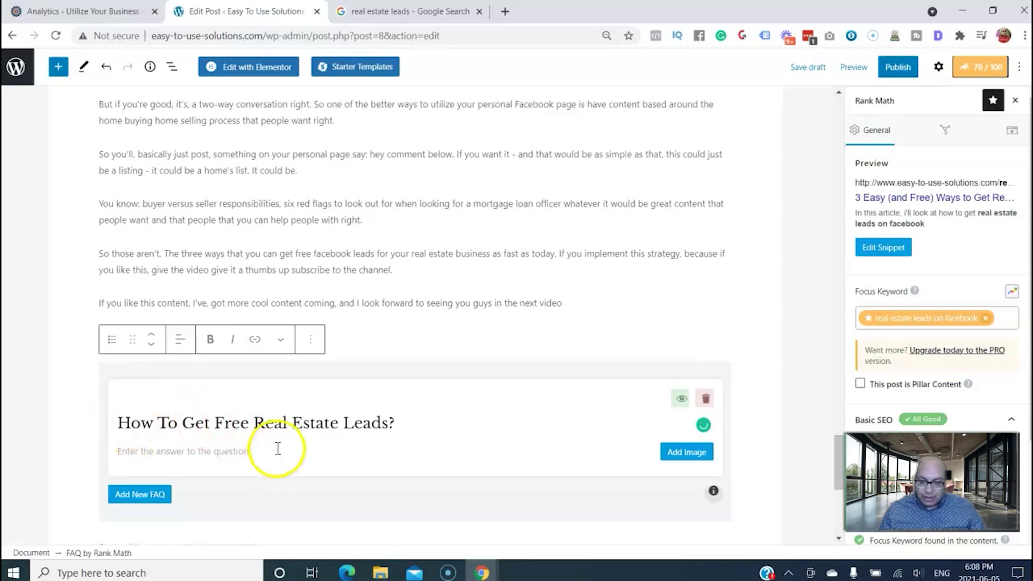
Step: Fill in the first FAQ answer with two lines, "Networking with your friends and relative" and "Posting on Facebook Markeplace"
{"action": "left_click", "coordinate": [124, 451]}
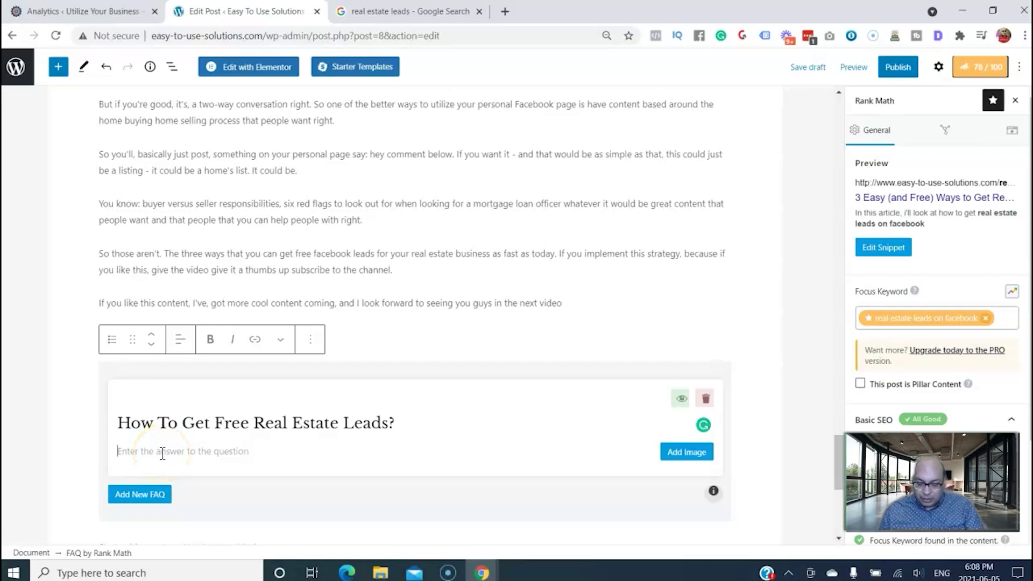
{"action": "type", "text": "Networking with your frien"}
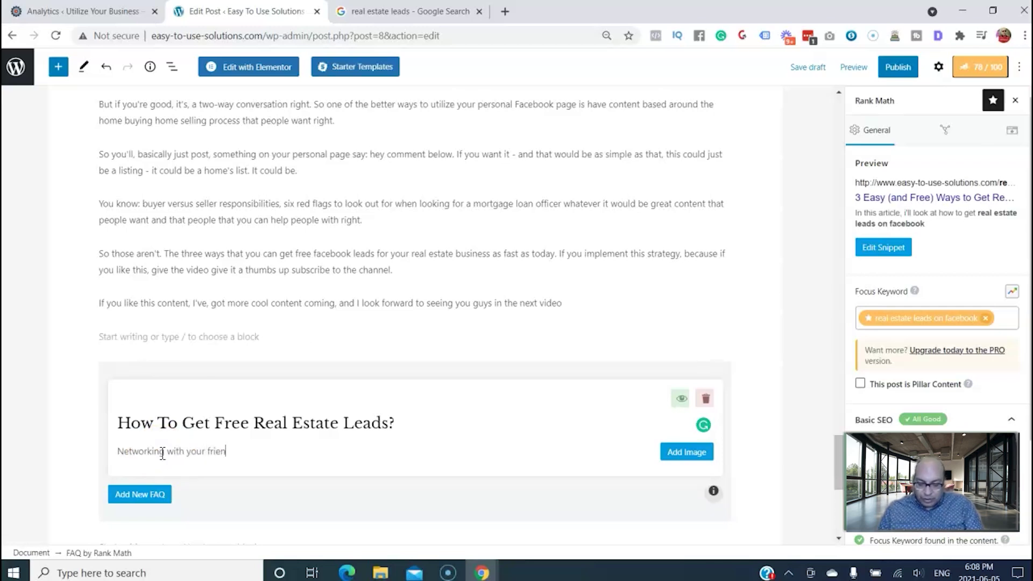
{"action": "type", "text": "ds and relative"}
{"action": "key", "text": "Return"}
{"action": "type", "text": "Posting on Facebook Marke"}
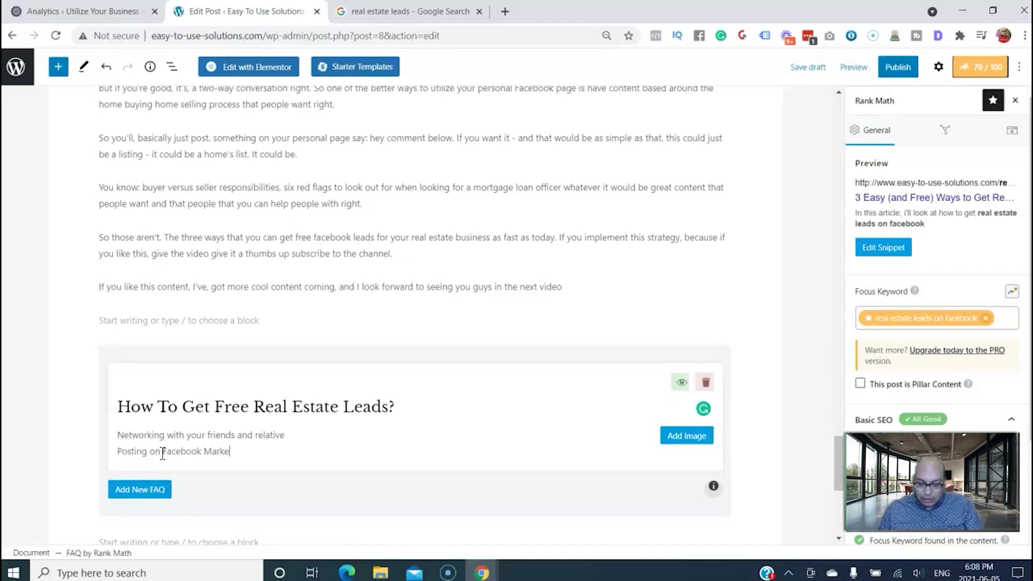
{"action": "type", "text": "place"}
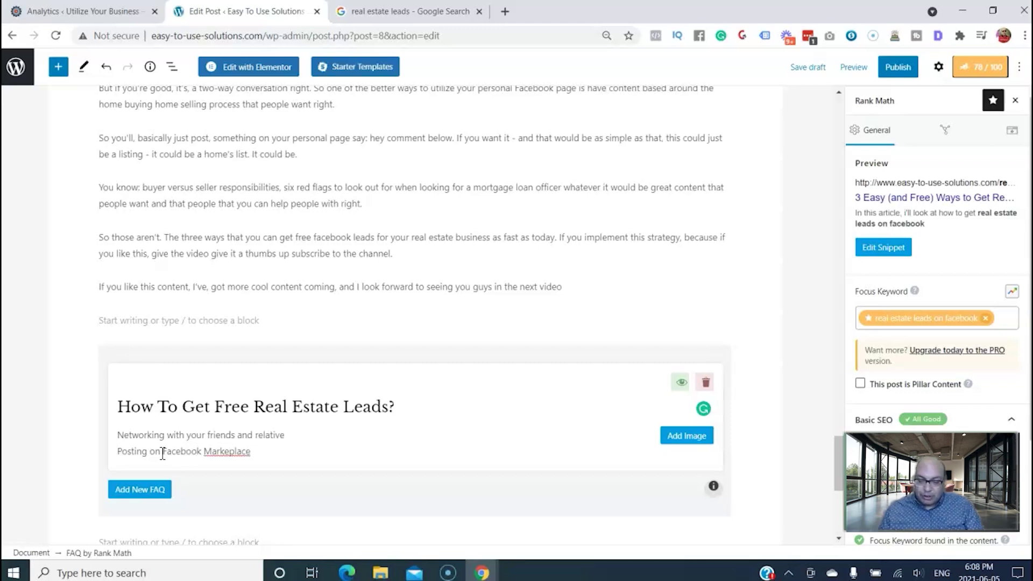
{"action": "left_click", "coordinate": [150, 430]}
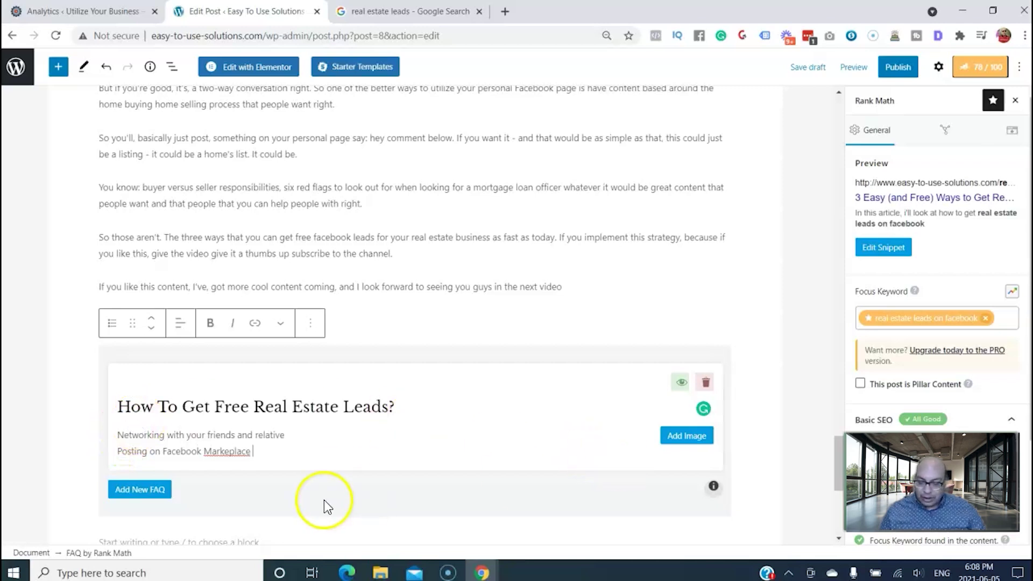
Step: Add two more empty FAQ entries below the first one
{"action": "scroll", "coordinate": [796, 420], "scroll_direction": "down", "scroll_amount": 2}
{"action": "double_click", "coordinate": [139, 353]}
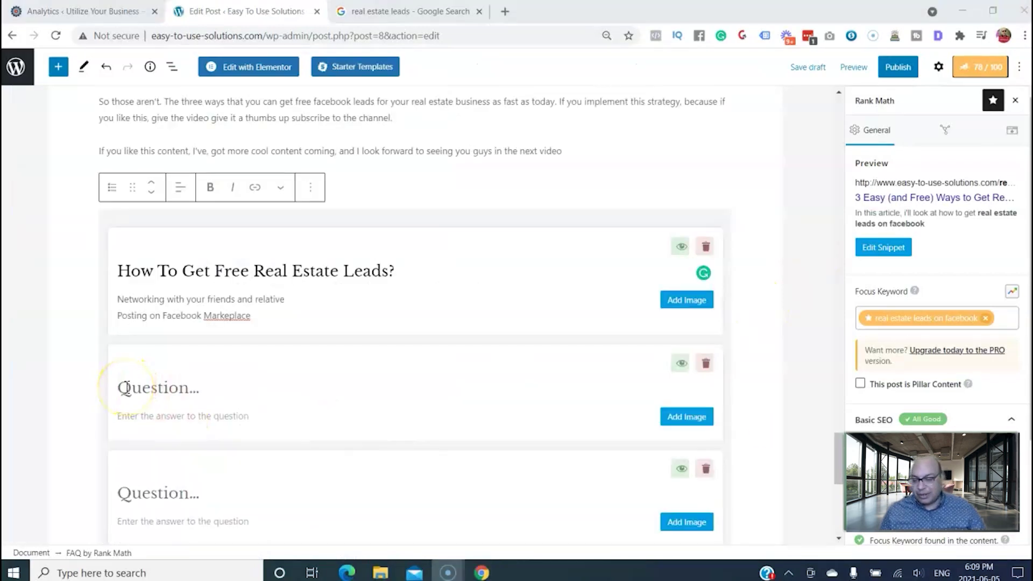
{"action": "left_click", "coordinate": [125, 387]}
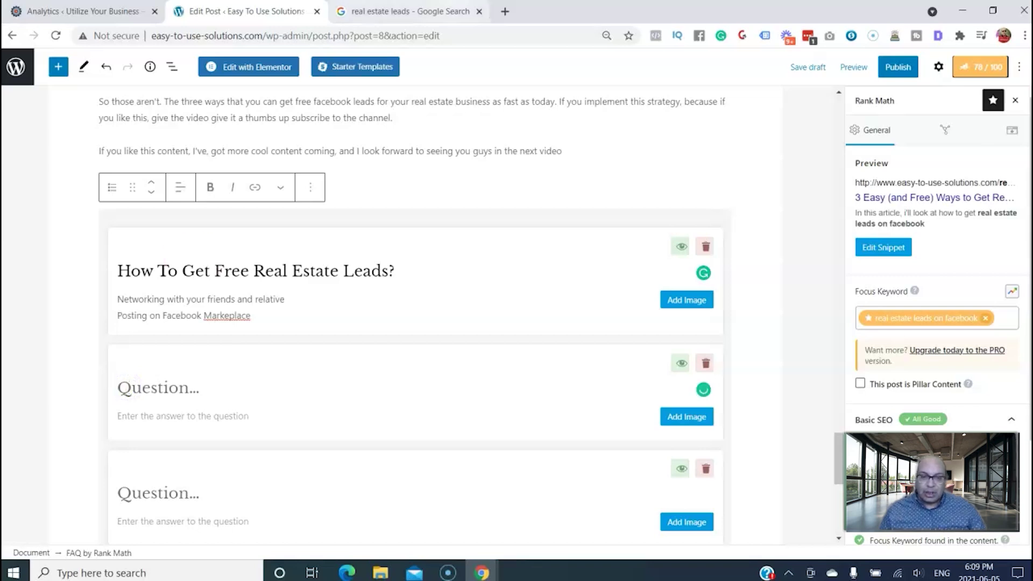
Step: Review Google's "People also ask" list in the search results for further FAQ question ideas
{"action": "left_click", "coordinate": [444, 7]}
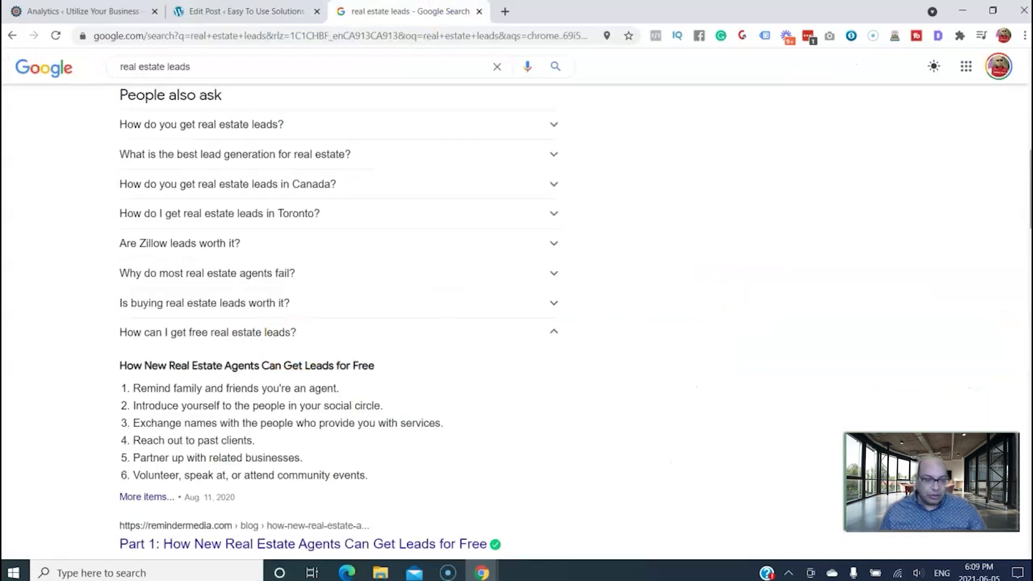
{"action": "scroll", "coordinate": [339, 320], "scroll_direction": "up", "scroll_amount": 2}
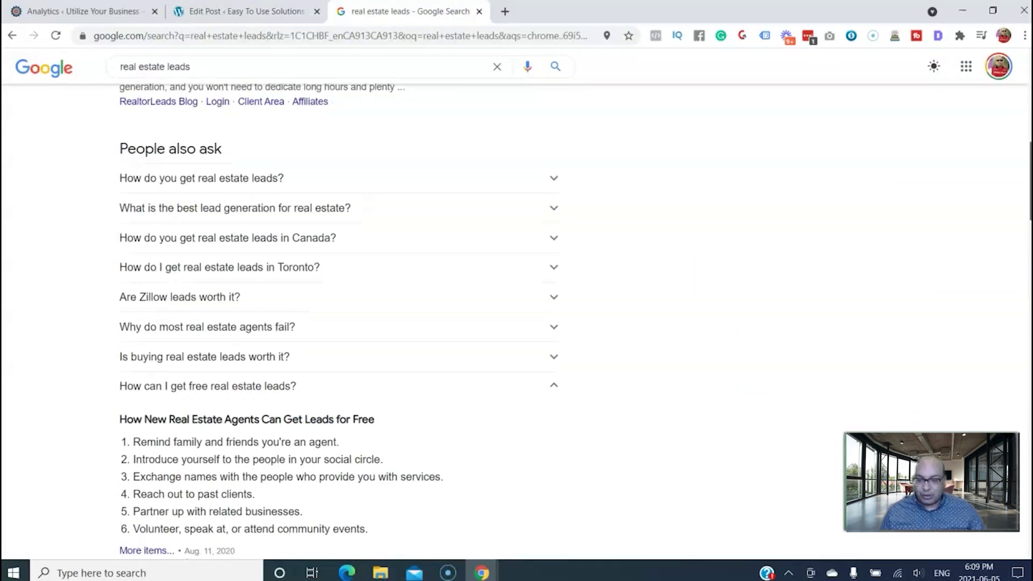
{"action": "scroll", "coordinate": [339, 319], "scroll_direction": "down", "scroll_amount": 2}
{"action": "scroll", "coordinate": [484, 265], "scroll_direction": "up", "scroll_amount": 1}
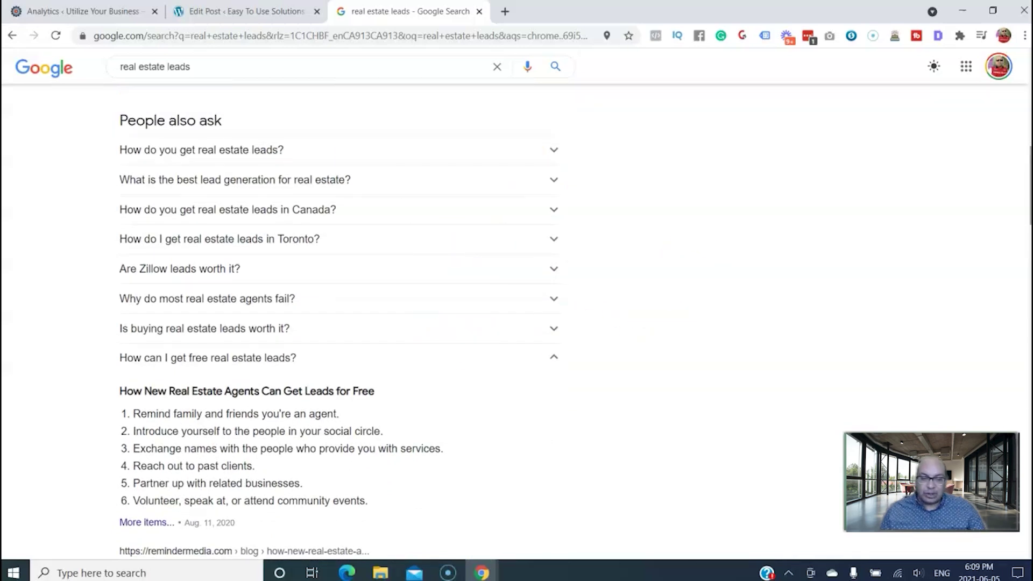
{"action": "scroll", "coordinate": [339, 322], "scroll_direction": "up", "scroll_amount": 1}
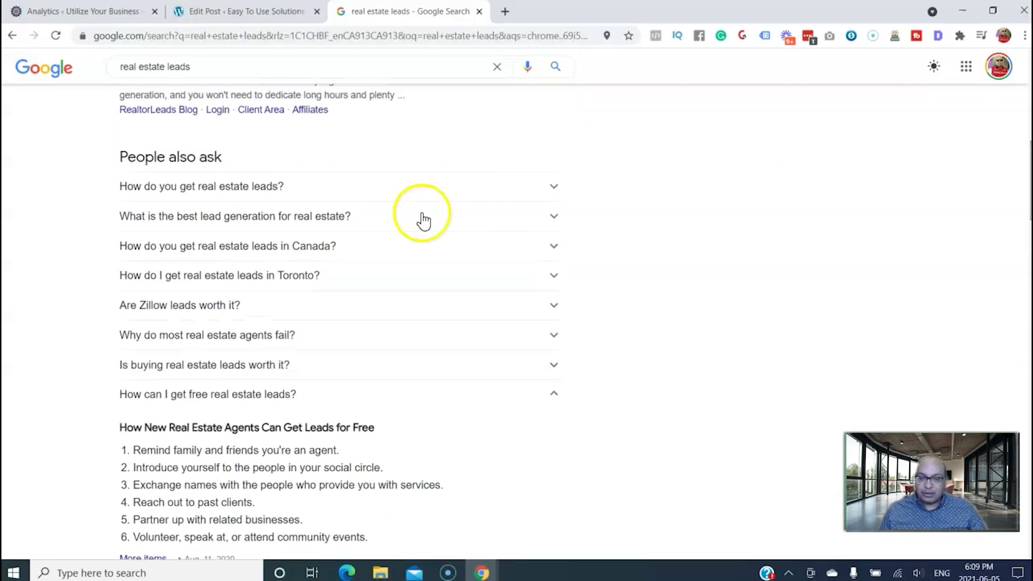
Step: Fill in the post's second FAQ entry with question "How To Get Real Estate Leads?" and answer "Adversting , Email Marketing etc"
{"action": "left_click", "coordinate": [199, 10]}
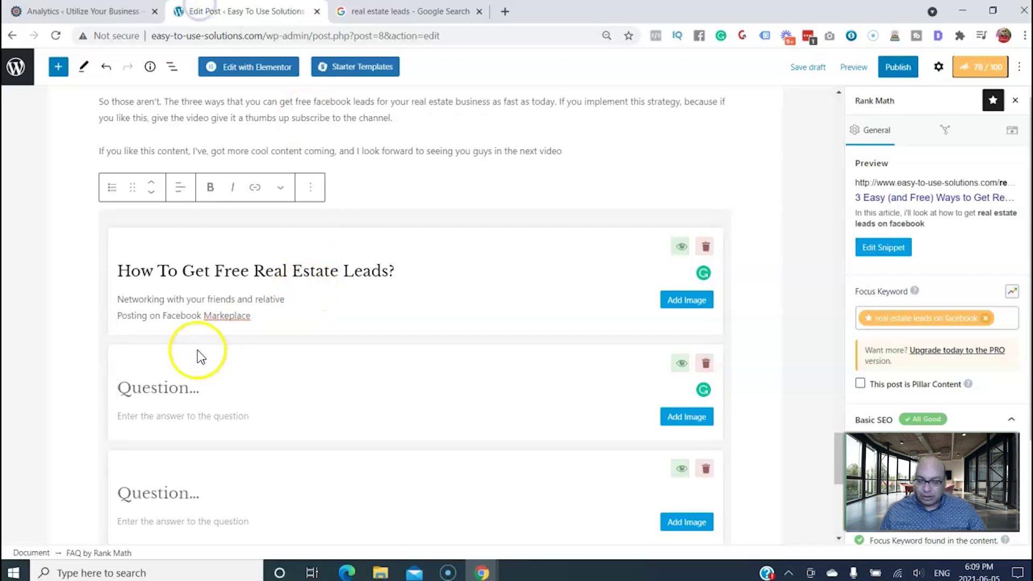
{"action": "left_click", "coordinate": [152, 373]}
{"action": "type", "text": "How To Get Real Estate"}
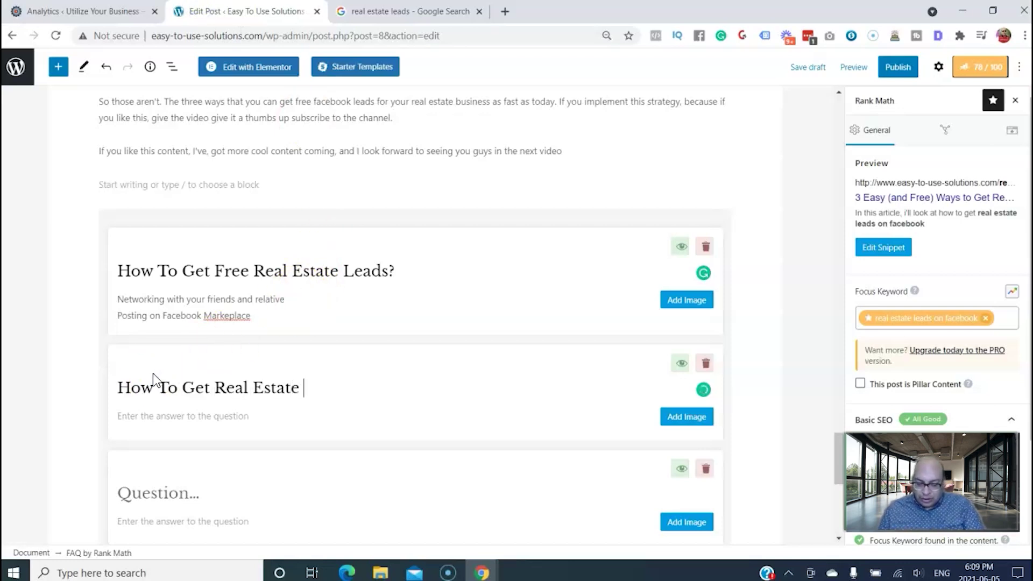
{"action": "type", "text": " Leads?"}
{"action": "left_click", "coordinate": [126, 420]}
{"action": "type", "text": "Adversting , Email Marketing etc"}
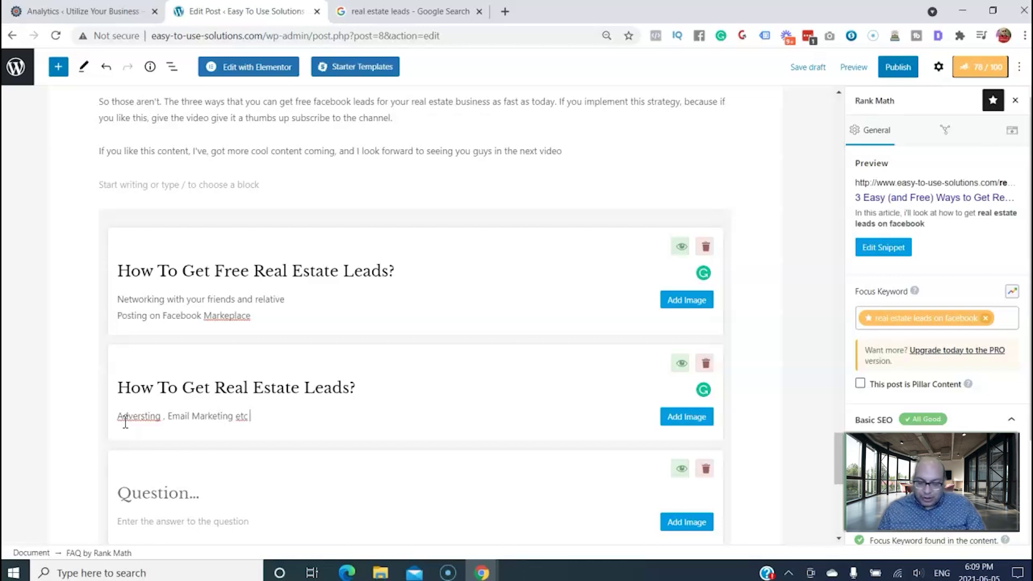
Step: Fill in the third FAQ entry with question "Are Free Leads Better Than Paid?" and answer "Yes"
{"action": "left_click", "coordinate": [124, 492]}
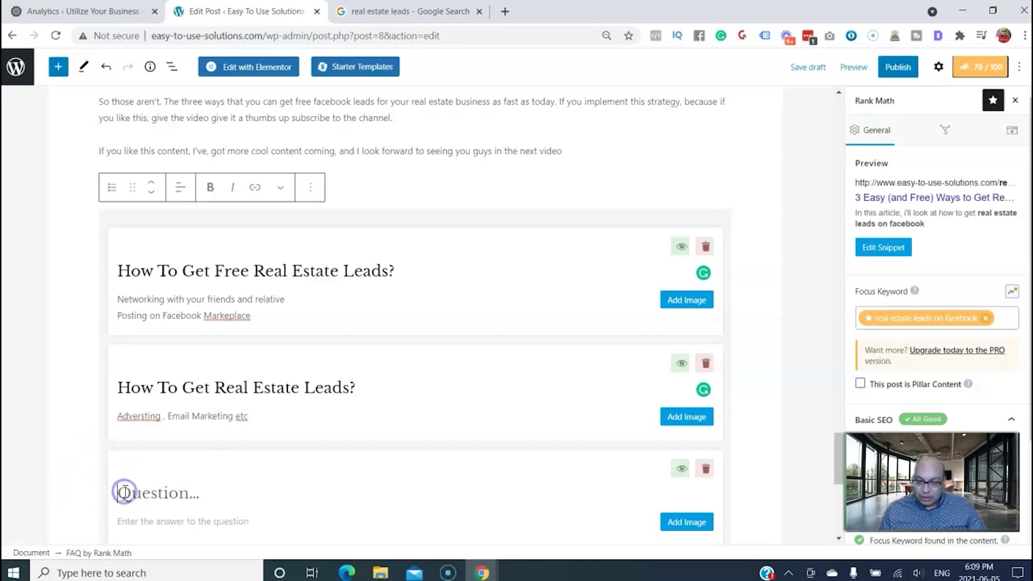
{"action": "type", "text": "Are Fre"}
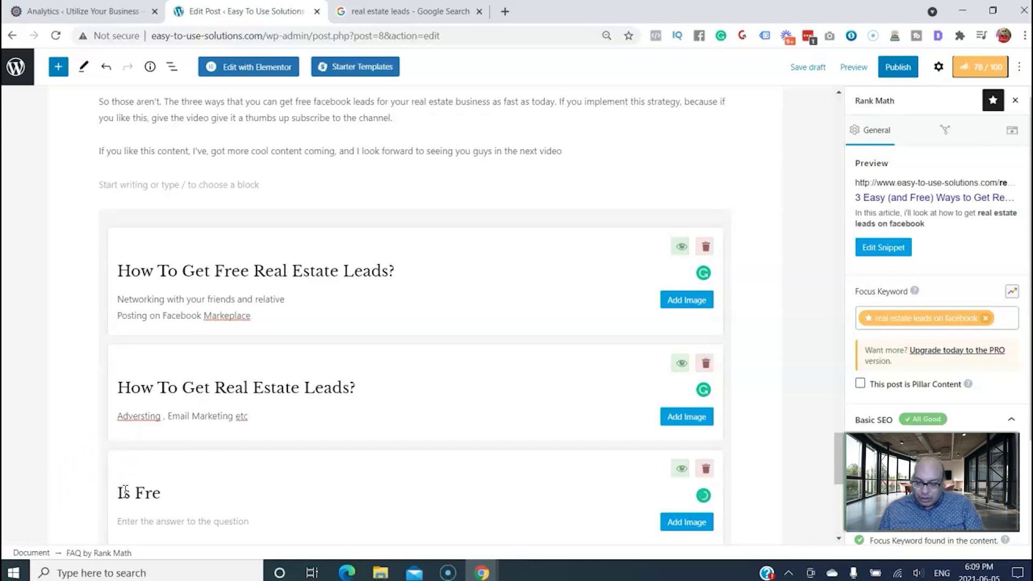
{"action": "type", "text": "e Leads Better "}
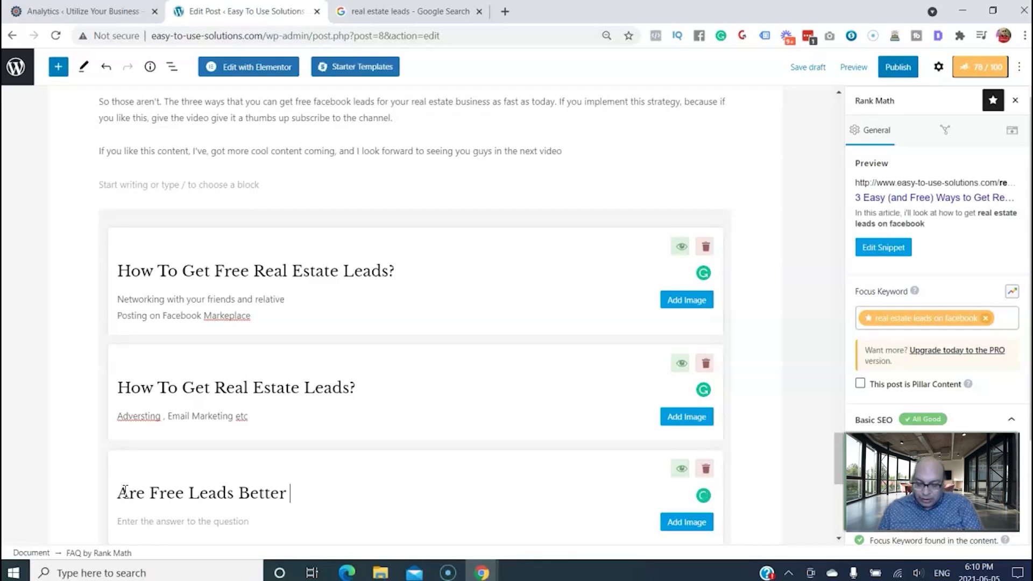
{"action": "type", "text": "Than Paid?"}
{"action": "key", "text": "Return"}
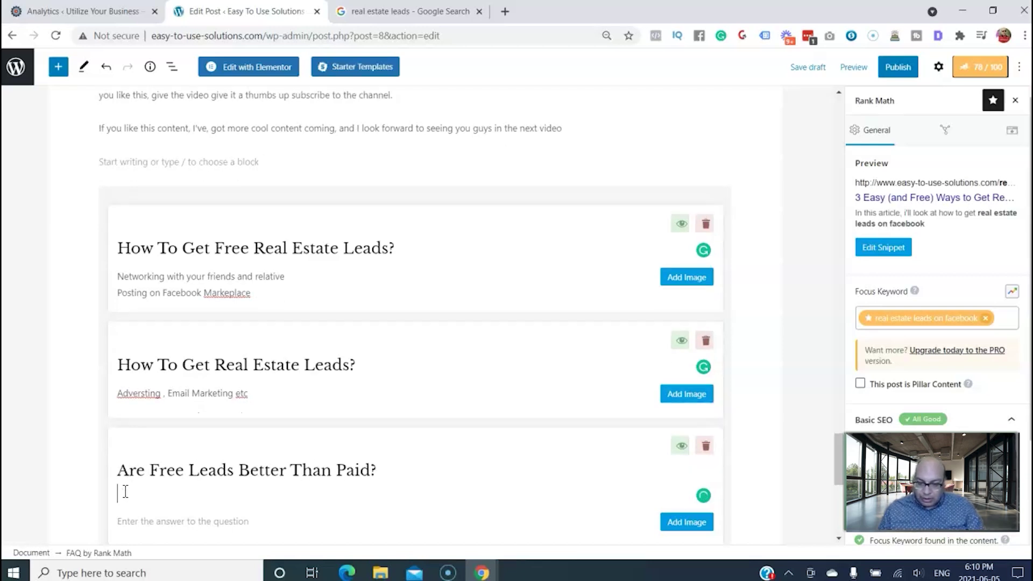
{"action": "type", "text": "Yes"}
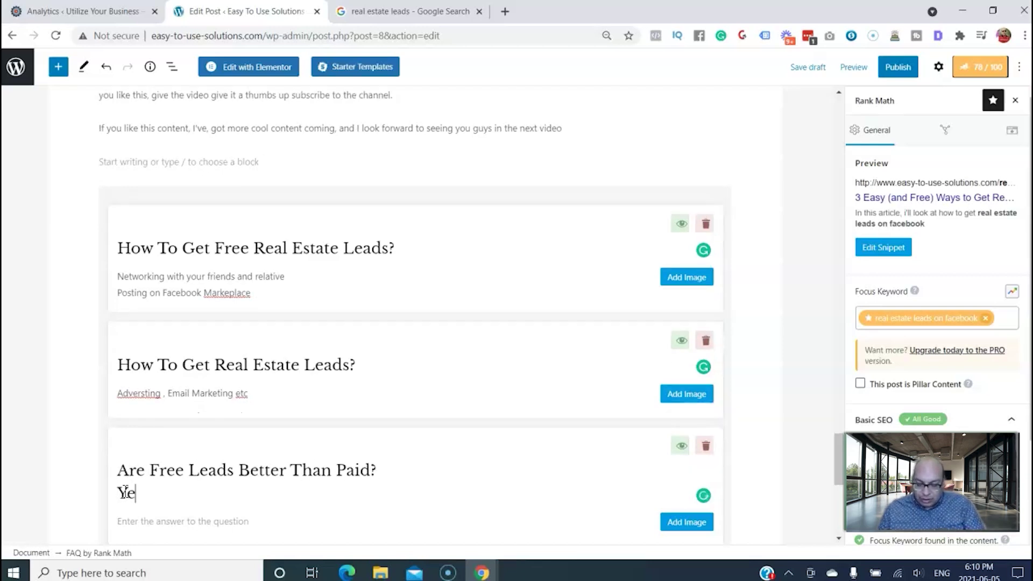
Step: Set the FAQ block's list style to Numbered, with title wrapper H3 and image size Thumbnail
{"action": "left_click", "coordinate": [939, 66]}
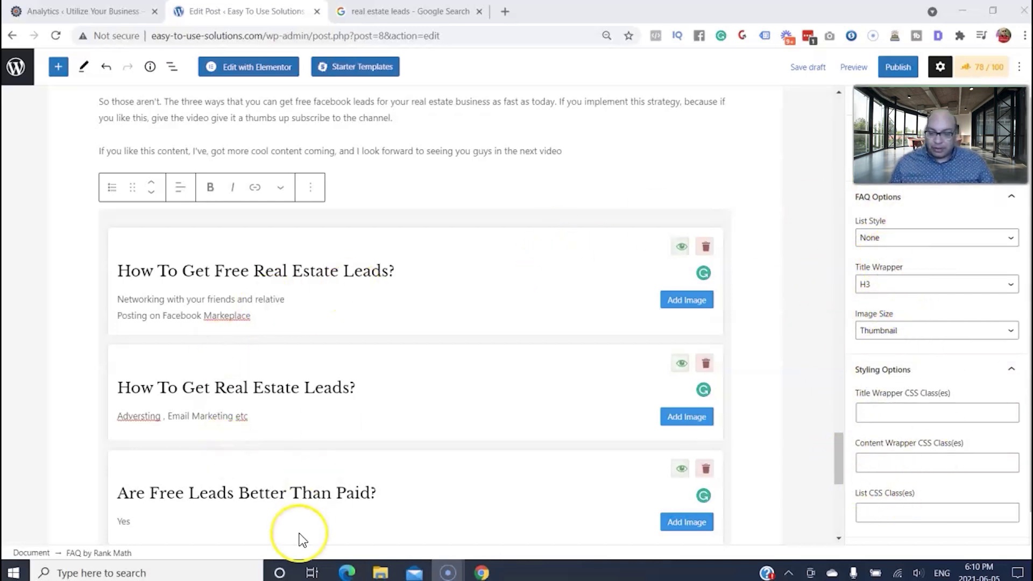
{"action": "left_click", "coordinate": [881, 238]}
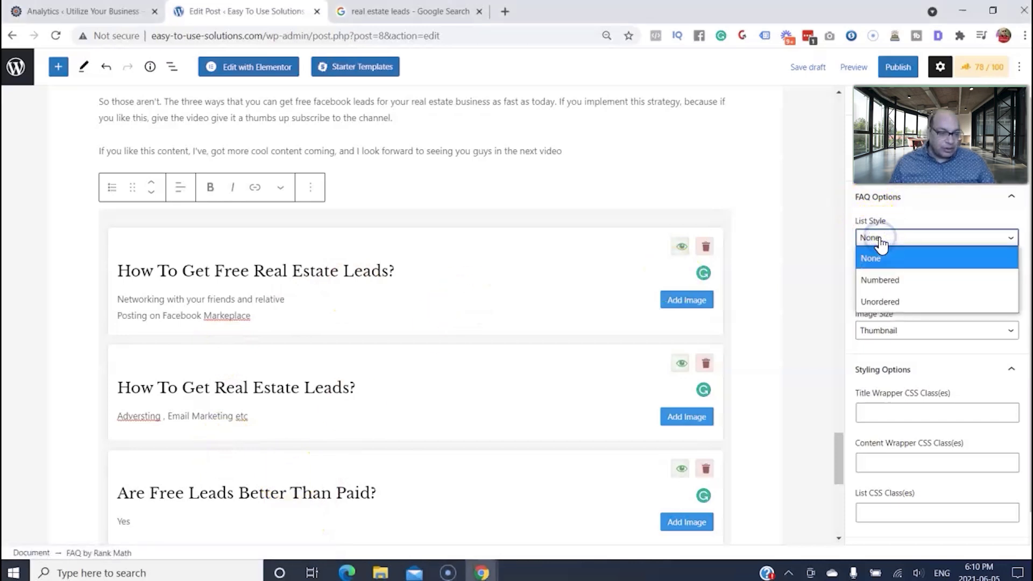
{"action": "left_click", "coordinate": [892, 280]}
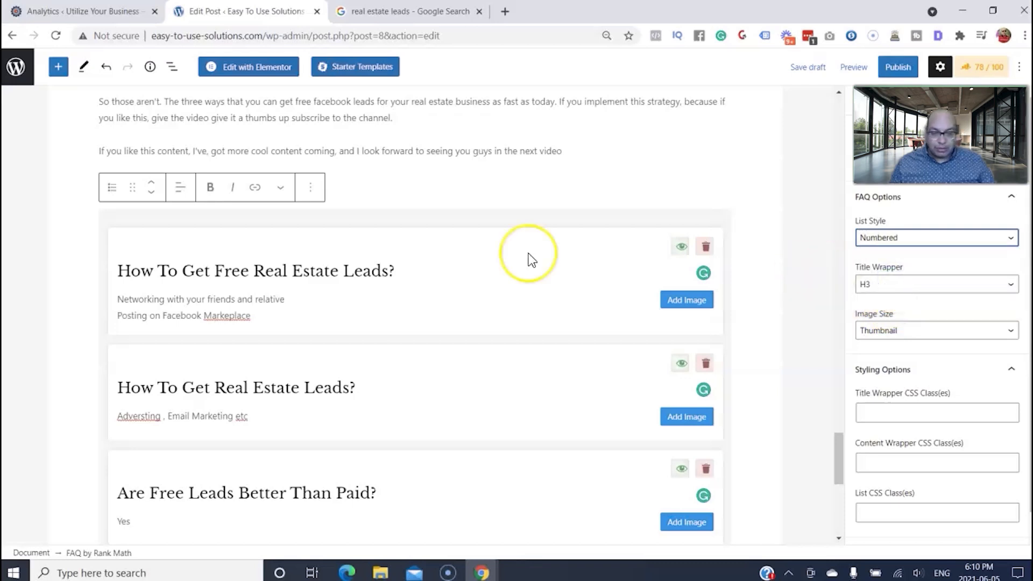
{"action": "left_click", "coordinate": [873, 284]}
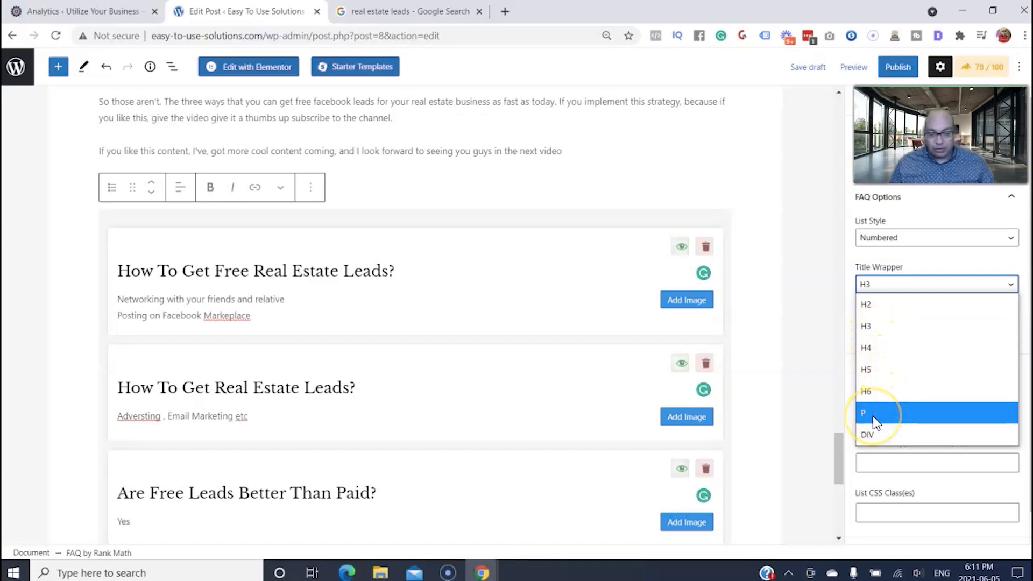
{"action": "left_click", "coordinate": [877, 327]}
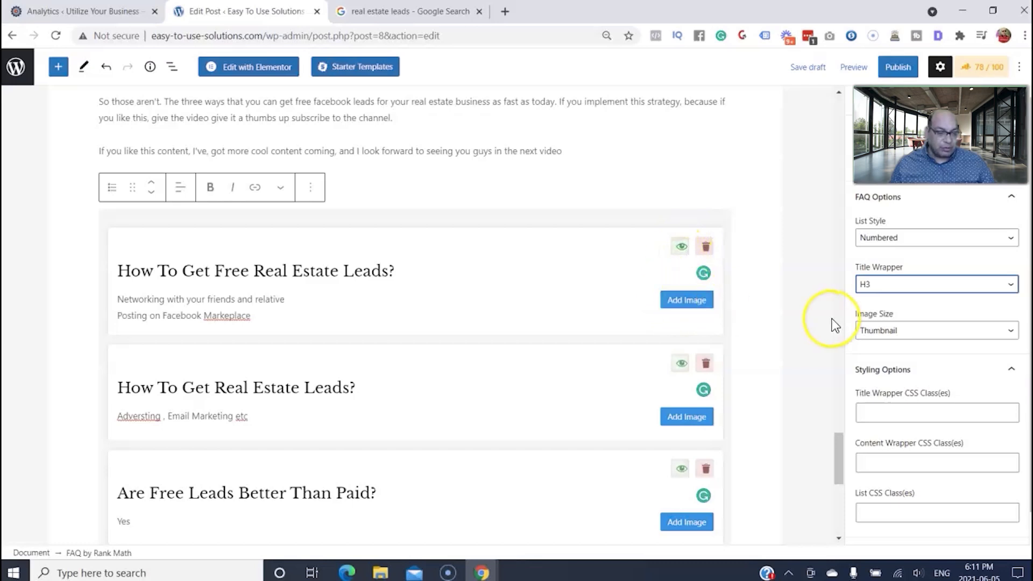
{"action": "left_click", "coordinate": [867, 328]}
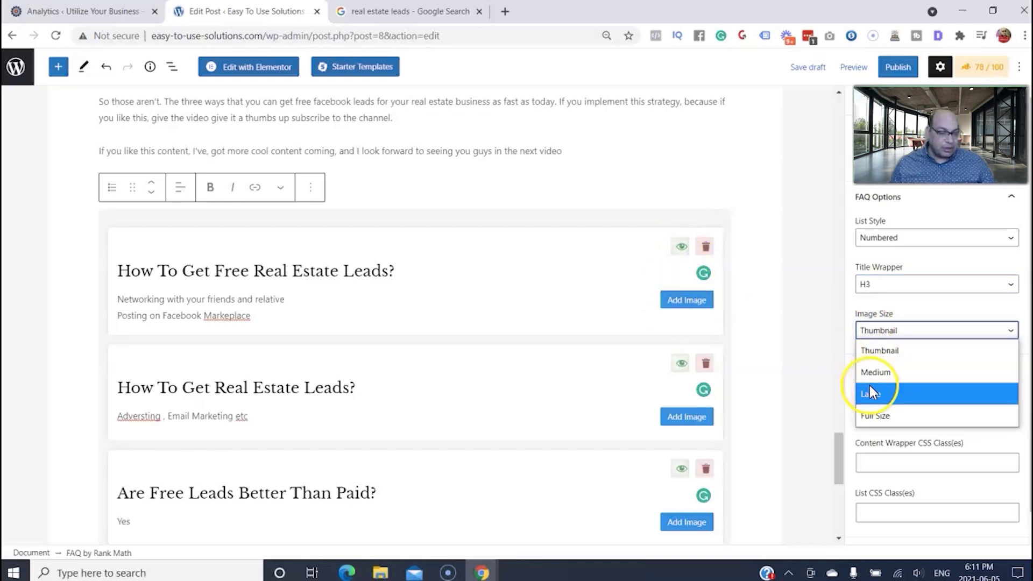
{"action": "left_click", "coordinate": [878, 347]}
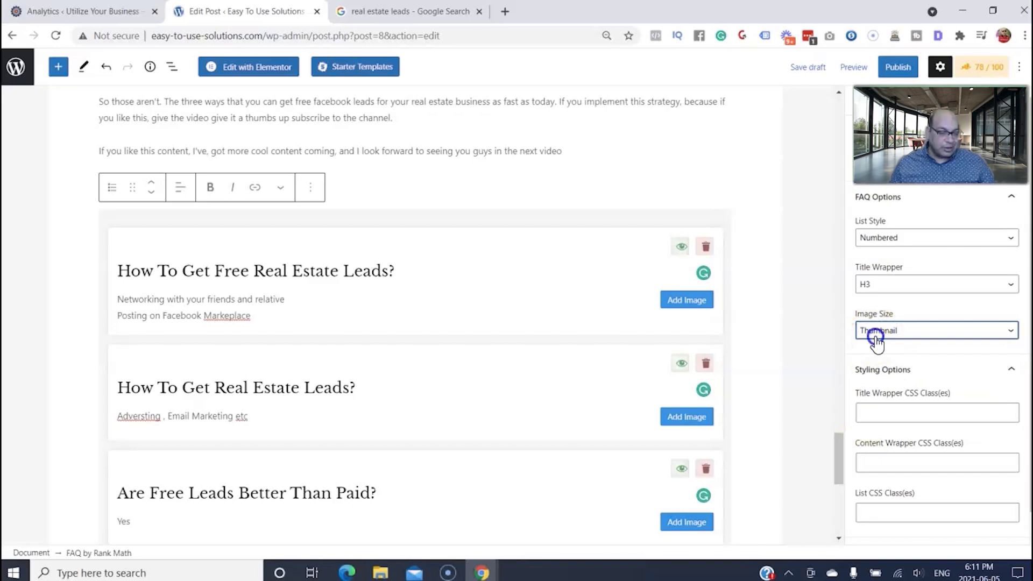
Step: Scale the landscape-mountains-sky library image to 200 by 133 pixels and add it to the first FAQ entry
{"action": "left_click", "coordinate": [670, 305]}
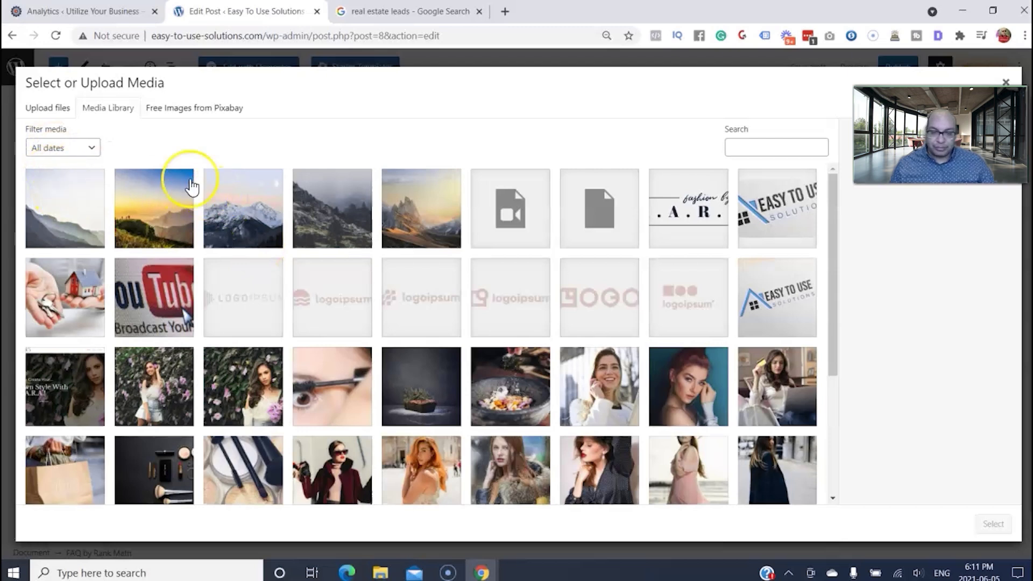
{"action": "left_click", "coordinate": [391, 218]}
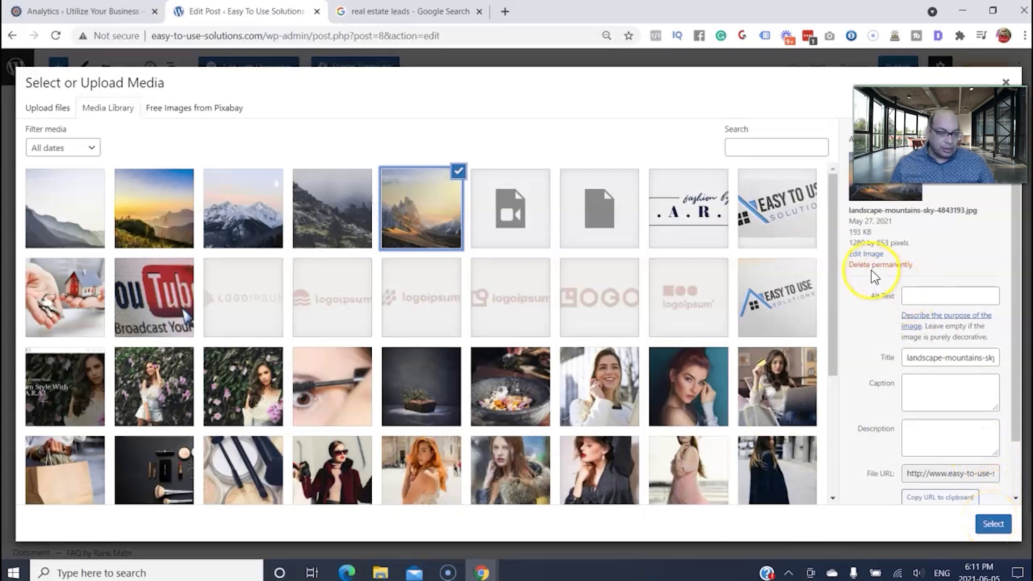
{"action": "left_click", "coordinate": [861, 253]}
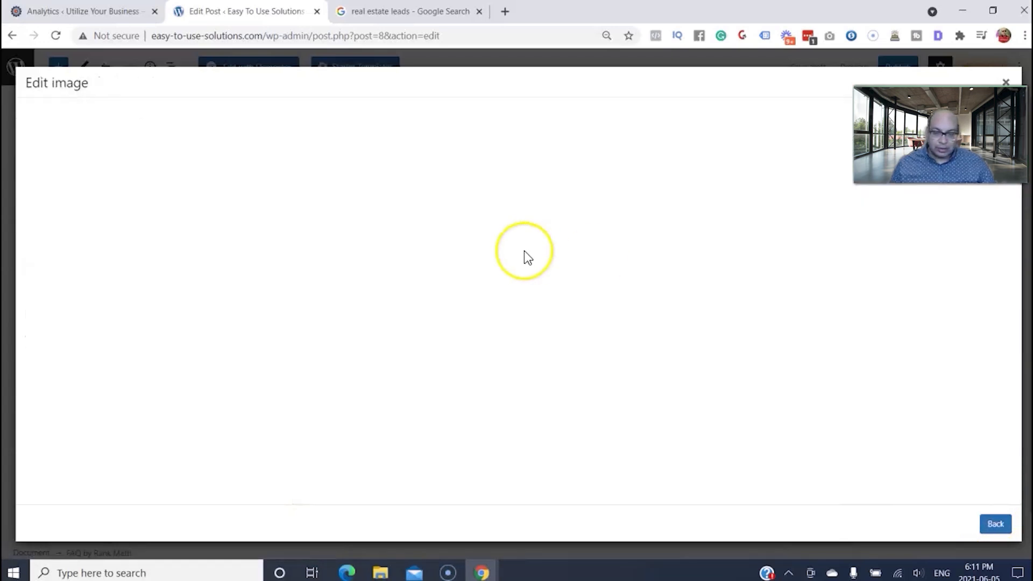
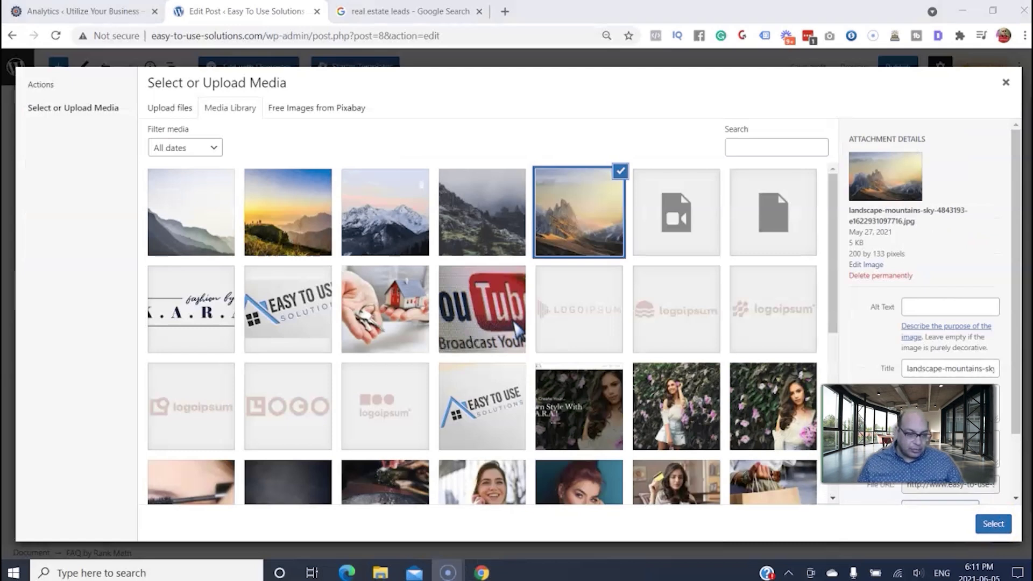
{"action": "left_click", "coordinate": [1017, 487]}
{"action": "left_click", "coordinate": [994, 525]}
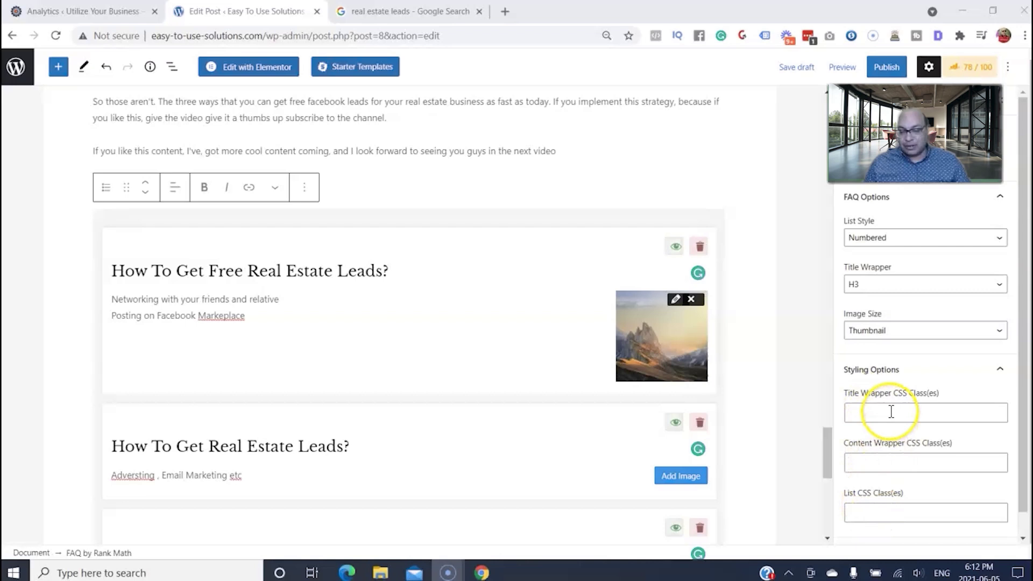
Step: Save the draft and open the post's preview in a new tab
{"action": "scroll", "coordinate": [828, 467], "scroll_direction": "down", "scroll_amount": 3}
{"action": "scroll", "coordinate": [828, 464], "scroll_direction": "up", "scroll_amount": 3}
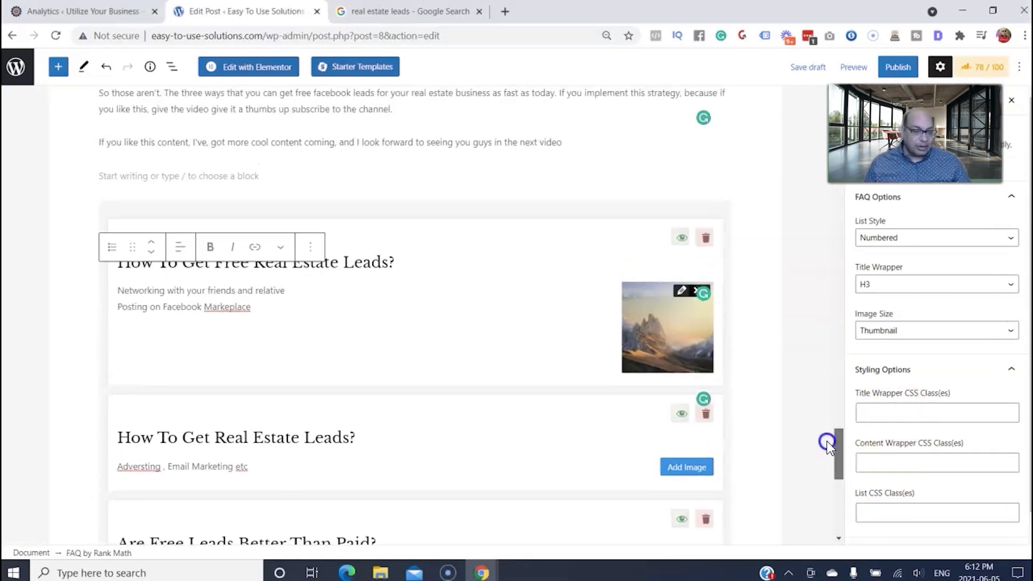
{"action": "left_click", "coordinate": [811, 69]}
{"action": "left_click", "coordinate": [854, 67]}
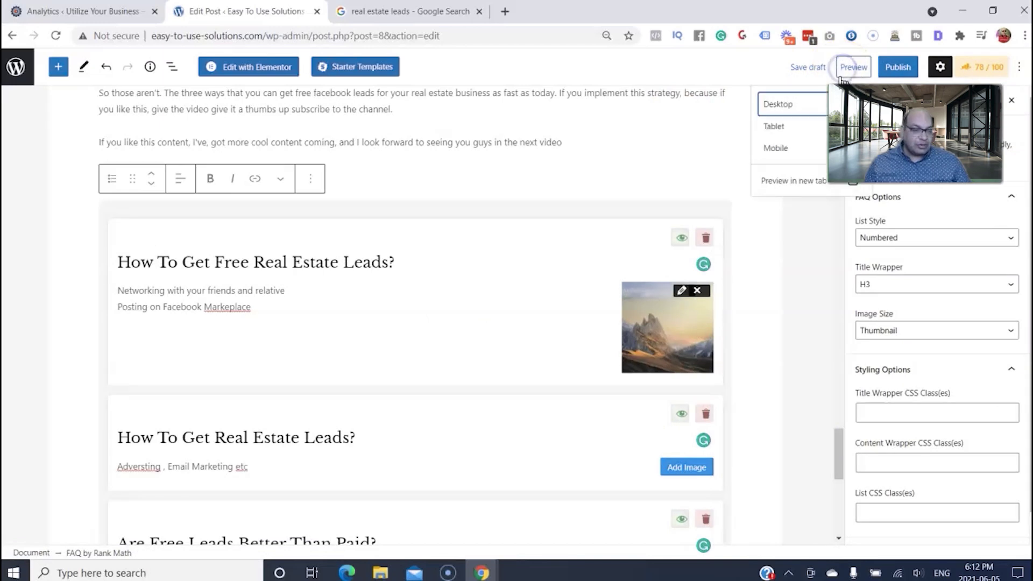
{"action": "left_click", "coordinate": [802, 180]}
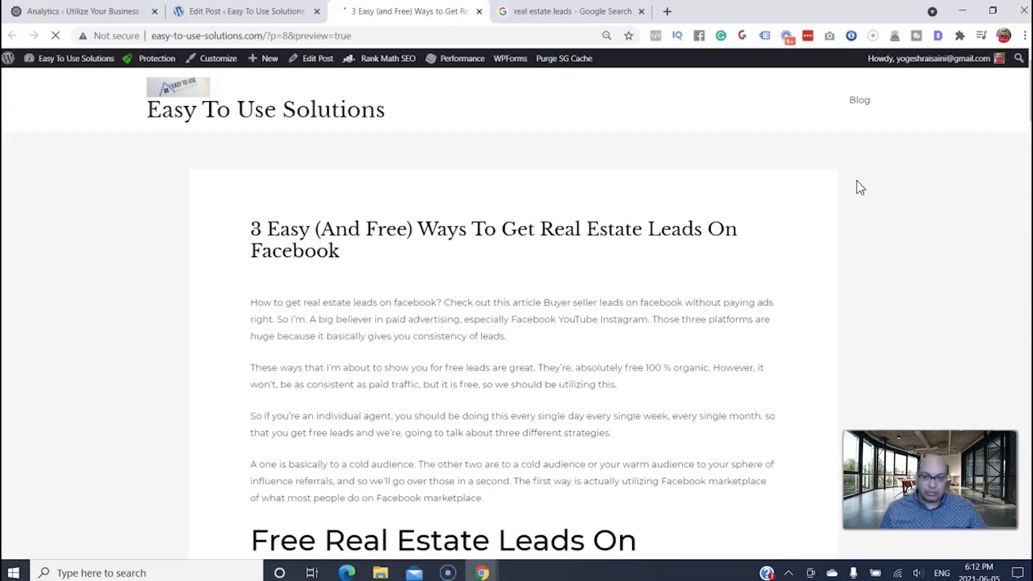
Step: Check the FAQ section at the end of the previewed post, close the preview and return to the FAQ block in the editor
{"action": "left_click", "coordinate": [899, 233]}
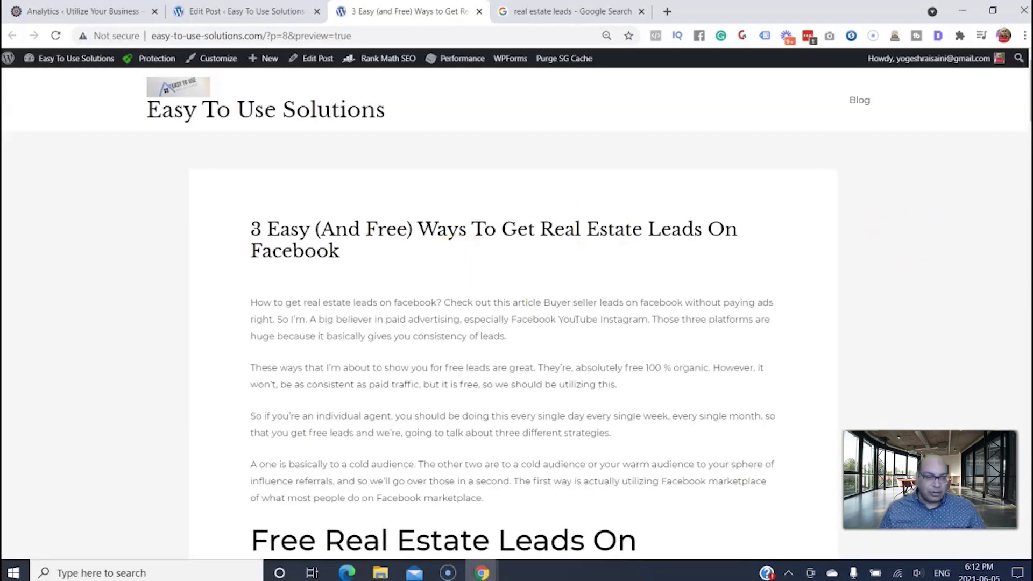
{"action": "scroll", "coordinate": [237, 360], "scroll_direction": "down", "scroll_amount": 20}
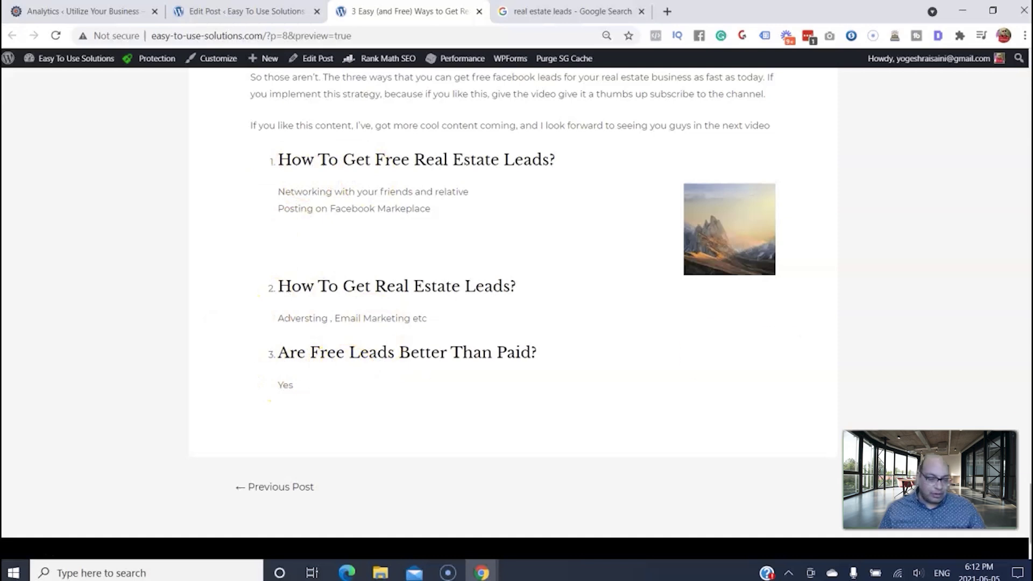
{"action": "scroll", "coordinate": [796, 318], "scroll_direction": "up", "scroll_amount": 7}
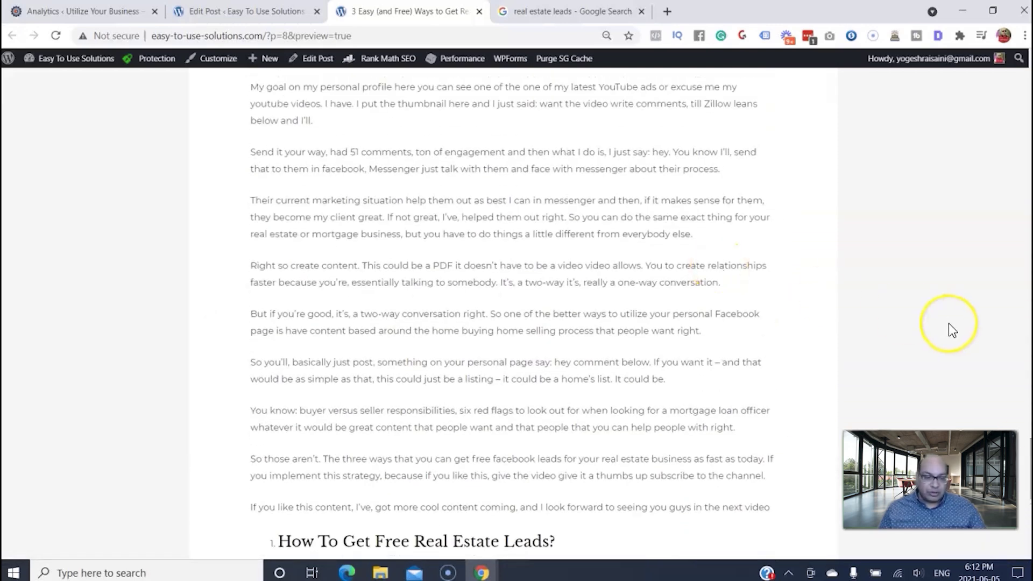
{"action": "scroll", "coordinate": [796, 318], "scroll_direction": "down", "scroll_amount": 6}
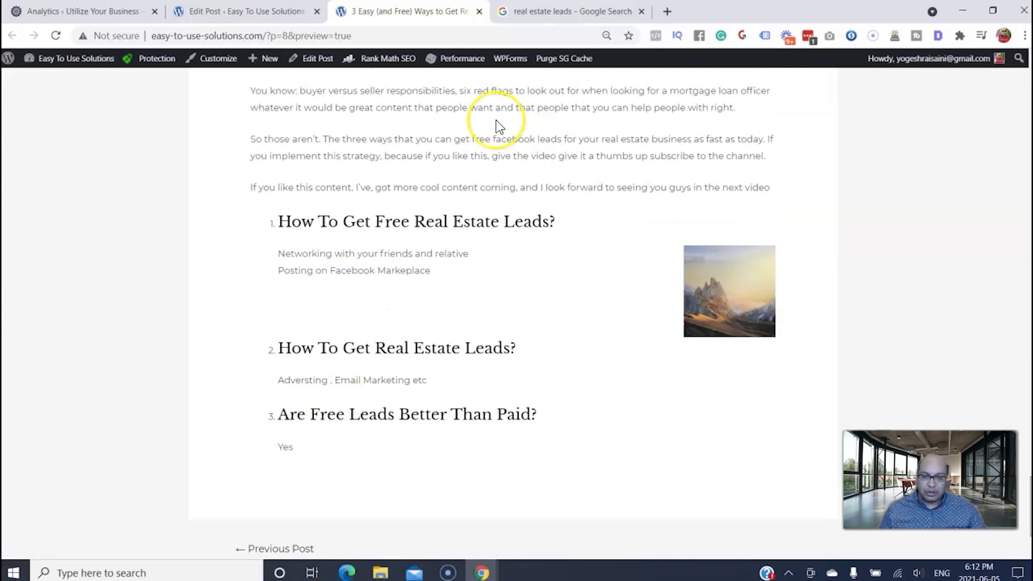
{"action": "key", "text": "ctrl+w"}
{"action": "left_click_drag", "start_coordinate": [848, 429], "coordinate": [835, 70]}
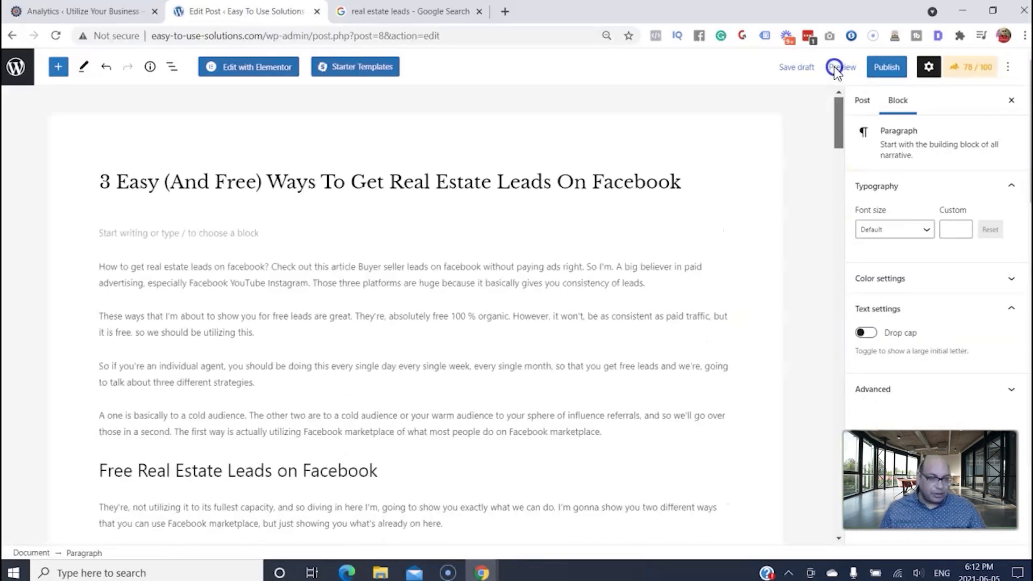
{"action": "left_click", "coordinate": [1002, 132]}
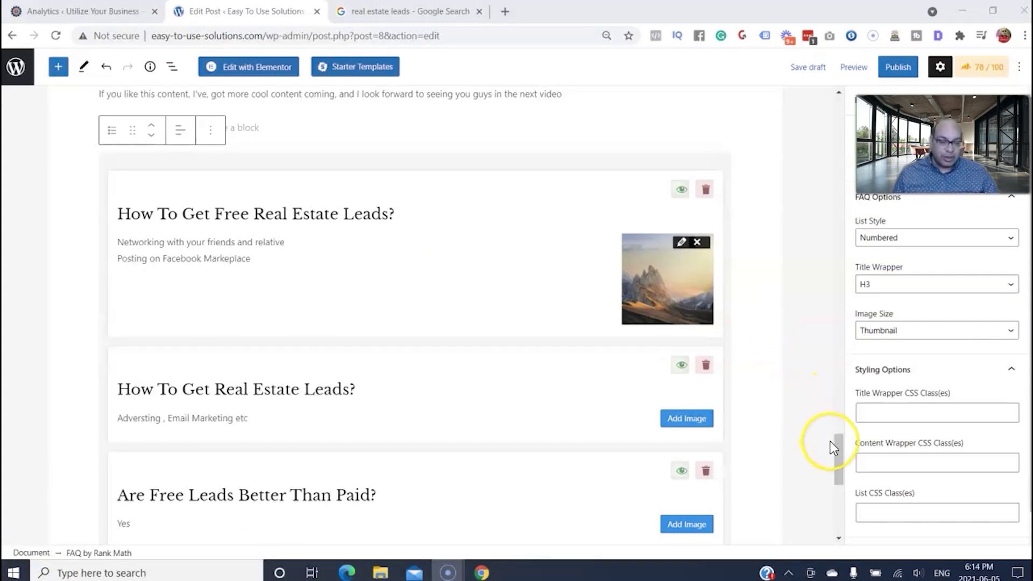
{"action": "left_click_drag", "start_coordinate": [835, 451], "coordinate": [834, 455]}
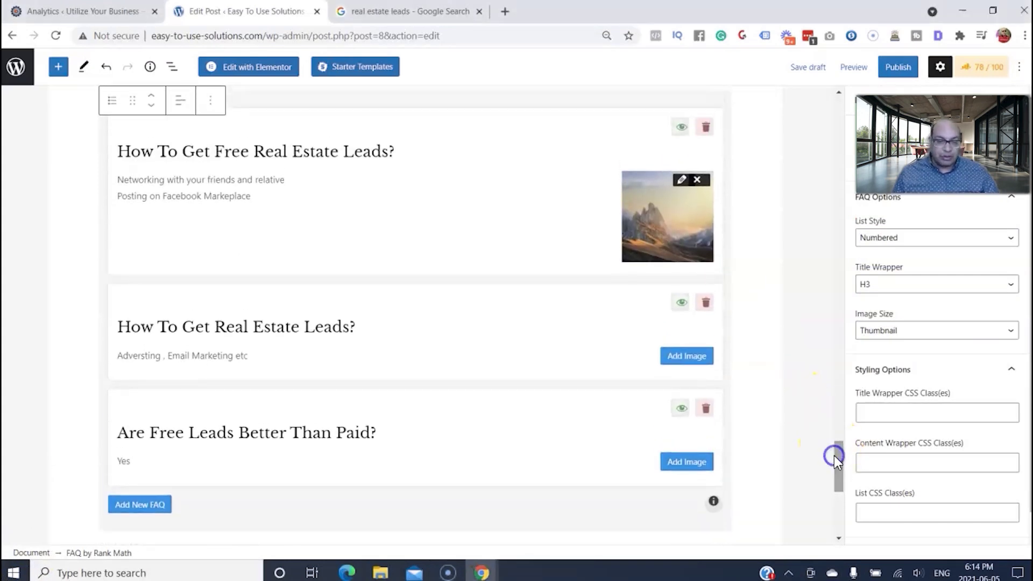
Step: Open utilizeyourbusiness.com in a new tab and go to its blog post "Is Rank Math plugin better than Yoast?"
{"action": "left_click", "coordinate": [496, 15]}
{"action": "type", "text": "uti"}
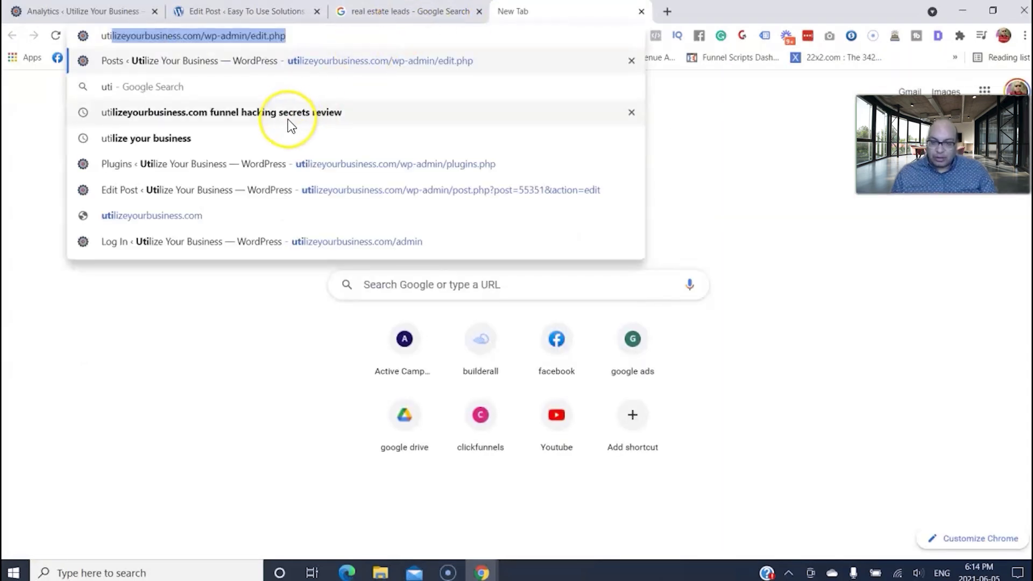
{"action": "left_click", "coordinate": [242, 215]}
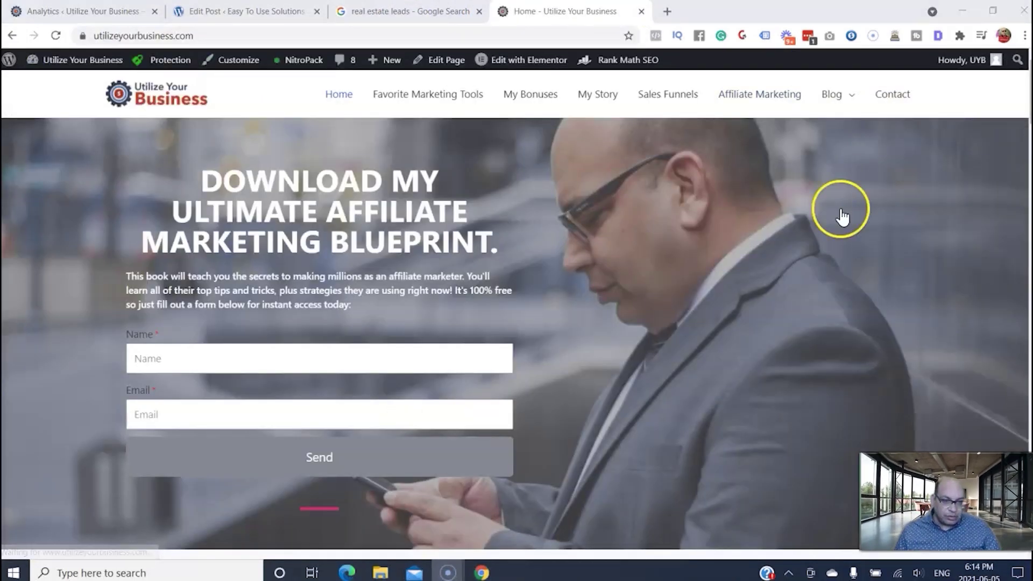
{"action": "left_click", "coordinate": [840, 102]}
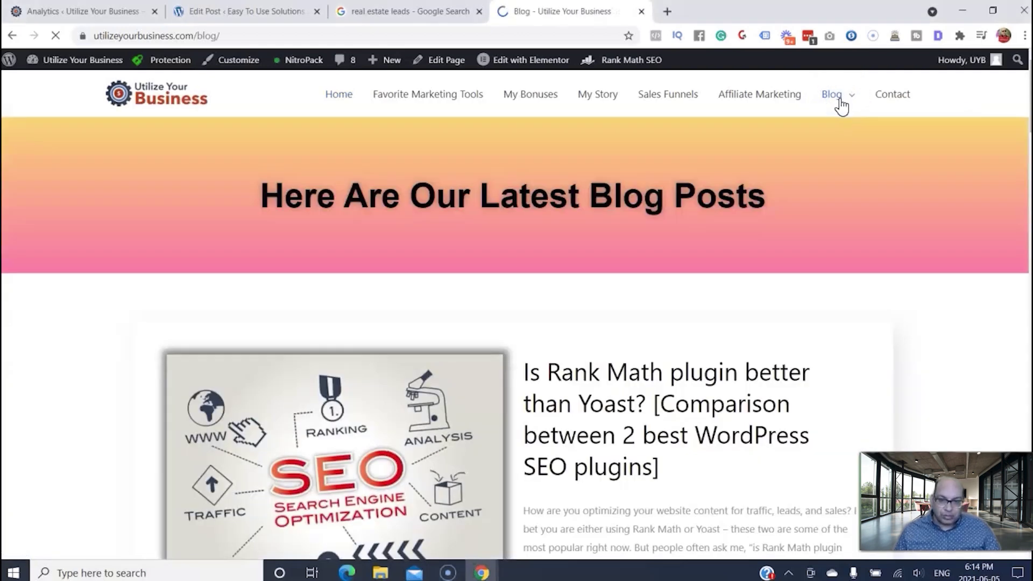
{"action": "scroll", "coordinate": [996, 157], "scroll_direction": "down", "scroll_amount": 5}
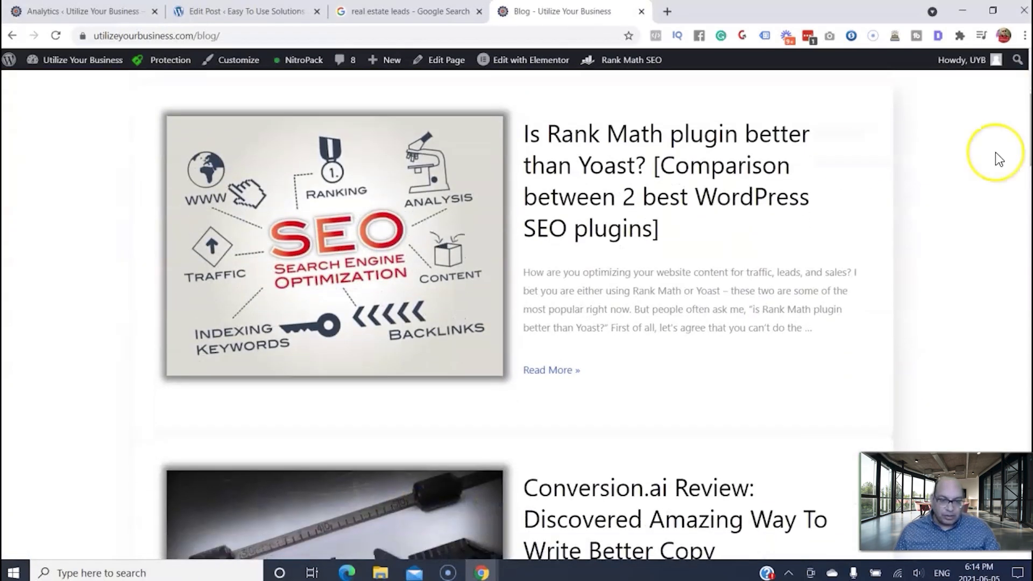
{"action": "left_click", "coordinate": [569, 206]}
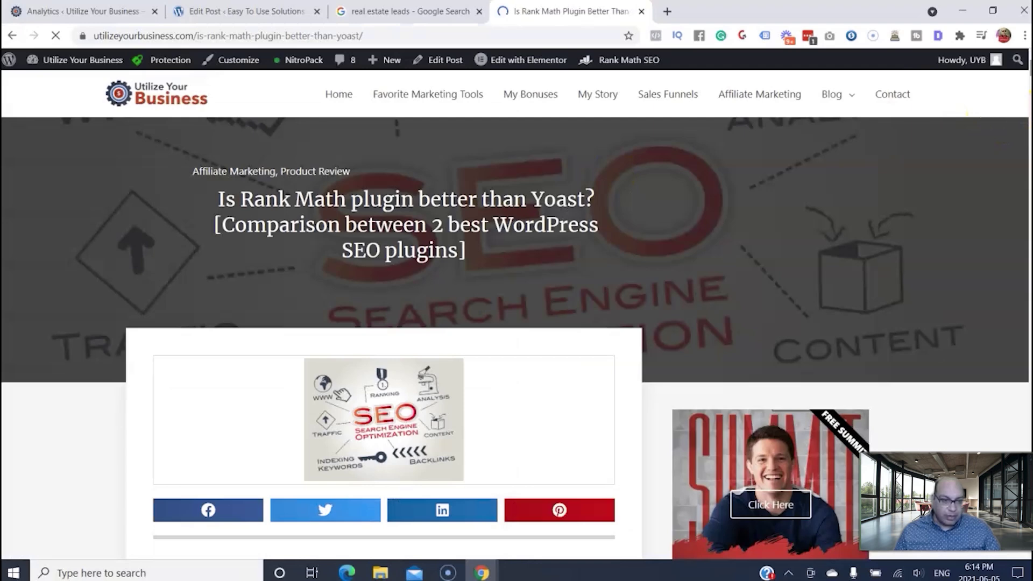
Step: Examine the "Some FAQs" section near the end of the blog post as a live example of the FAQ block
{"action": "scroll", "coordinate": [384, 314], "scroll_direction": "down", "scroll_amount": 20}
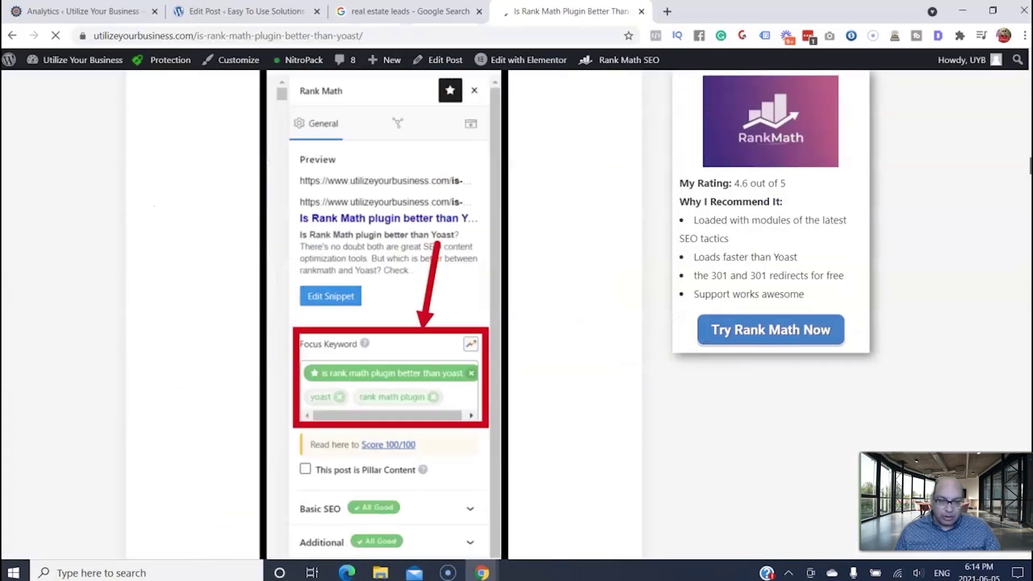
{"action": "scroll", "coordinate": [384, 315], "scroll_direction": "down", "scroll_amount": 20}
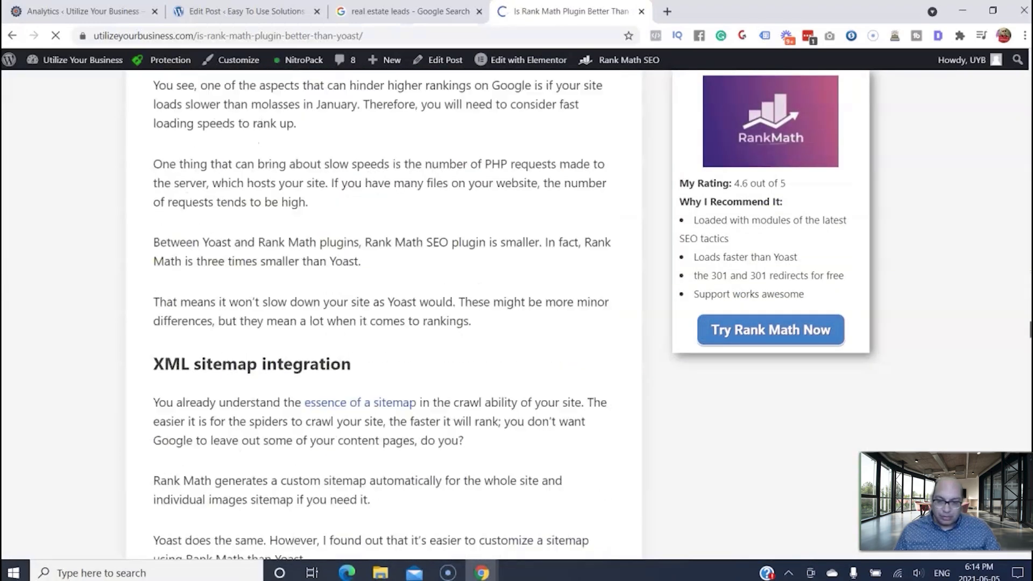
{"action": "scroll", "coordinate": [384, 314], "scroll_direction": "down", "scroll_amount": 20}
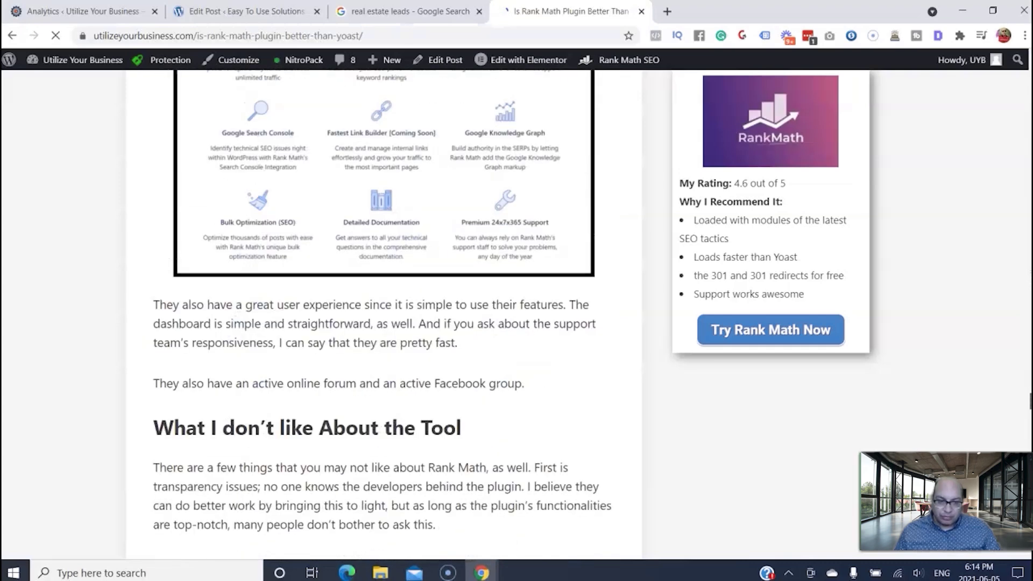
{"action": "scroll", "coordinate": [384, 315], "scroll_direction": "down", "scroll_amount": 20}
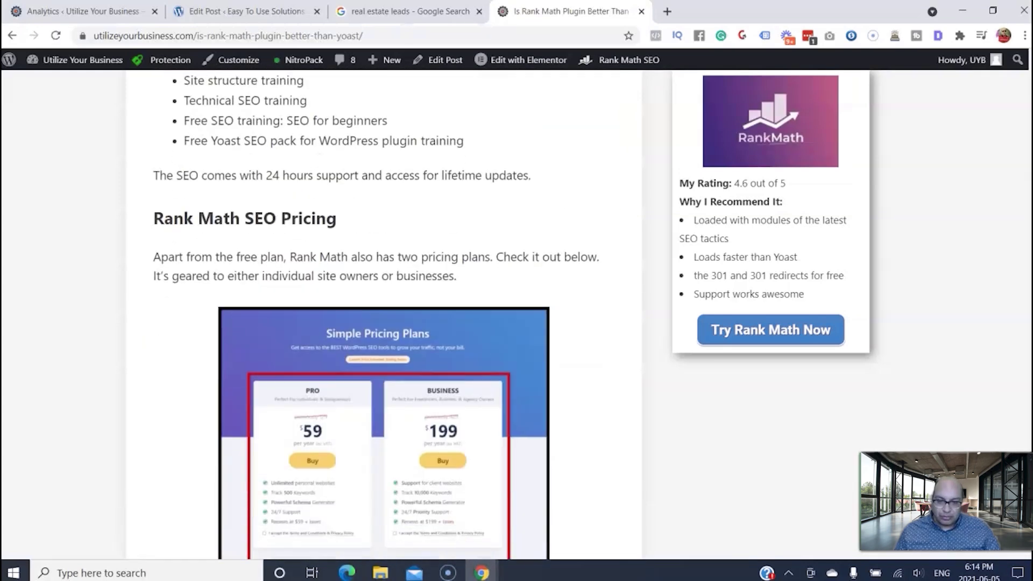
{"action": "scroll", "coordinate": [384, 315], "scroll_direction": "down", "scroll_amount": 20}
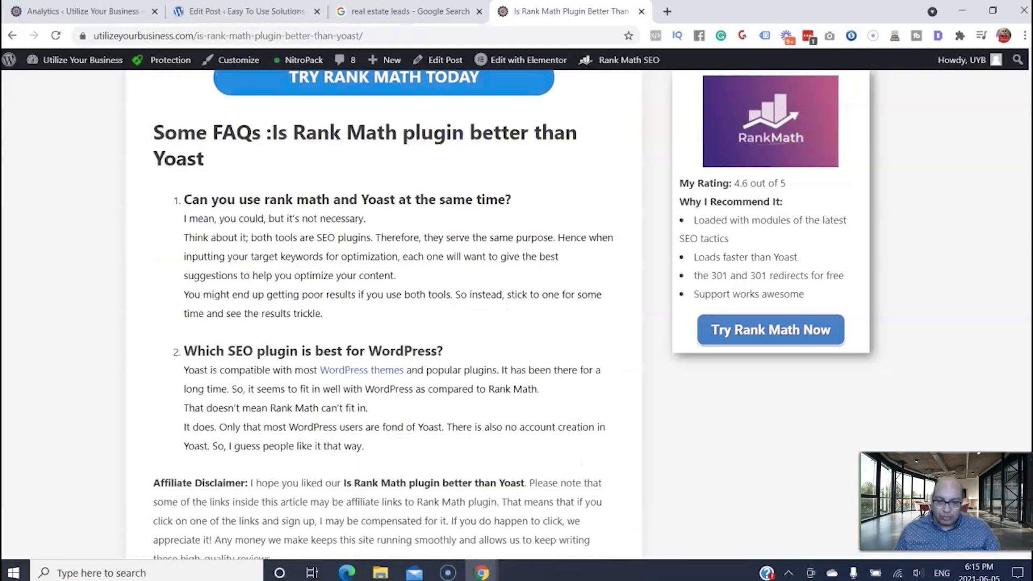
{"action": "scroll", "coordinate": [376, 188], "scroll_direction": "up", "scroll_amount": 2}
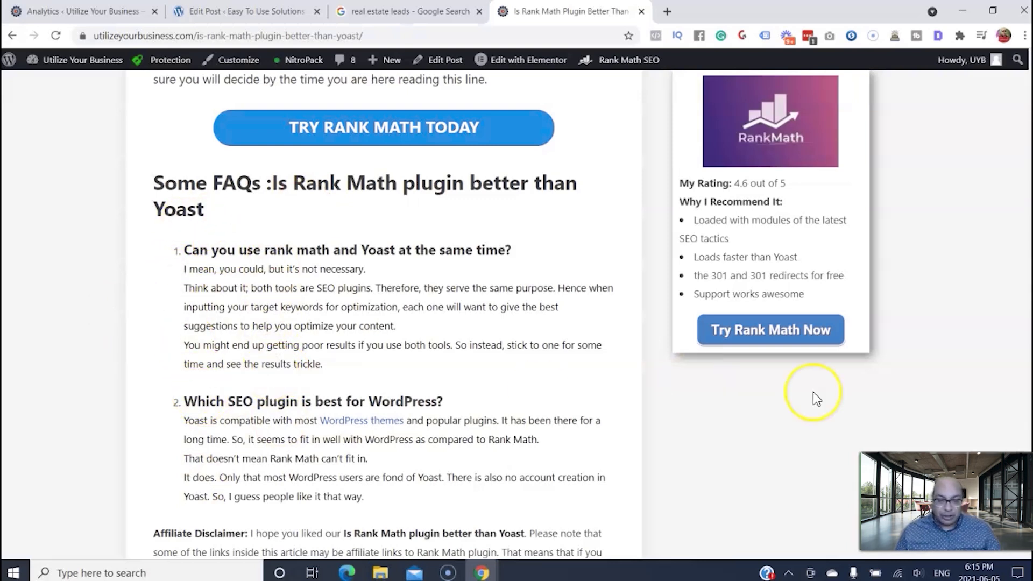
{"action": "scroll", "coordinate": [383, 312], "scroll_direction": "down", "scroll_amount": 6}
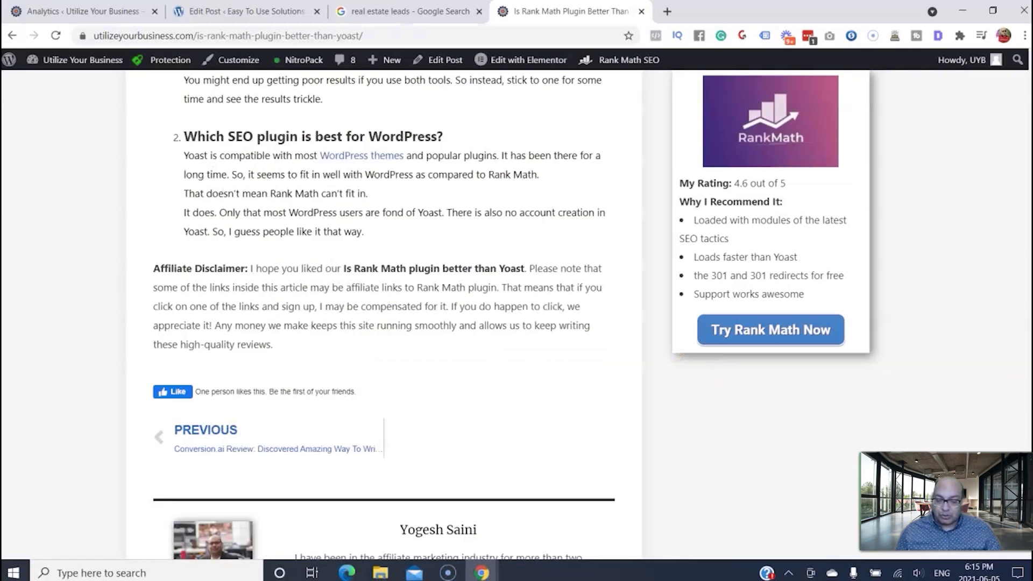
{"action": "scroll", "coordinate": [383, 312], "scroll_direction": "up", "scroll_amount": 3}
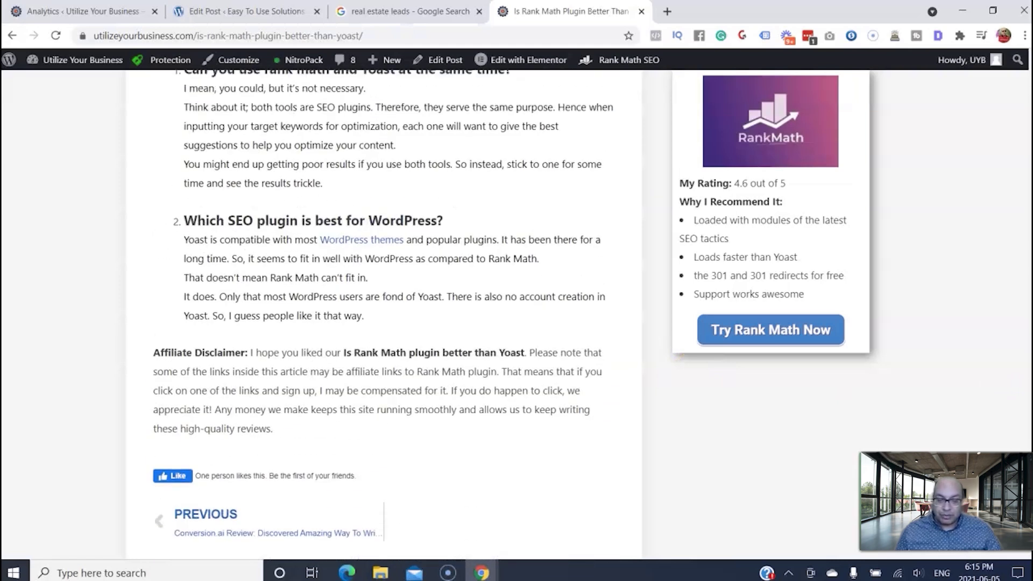